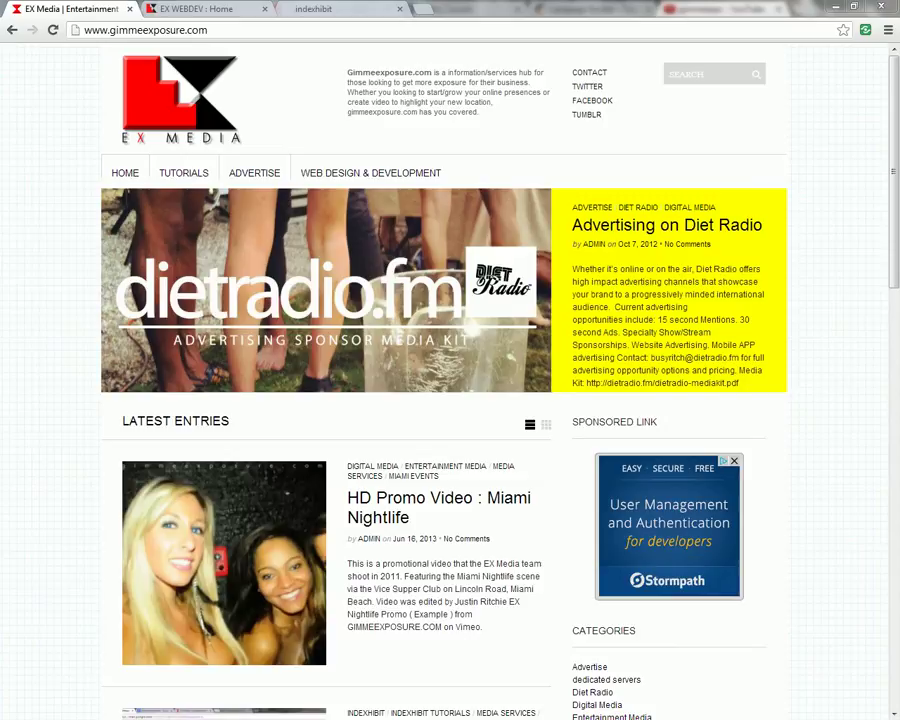
# - Open the photo test exhibit for editing in the Indexhibit admin and view its available exhibition formats
pyautogui.click(172, 12)
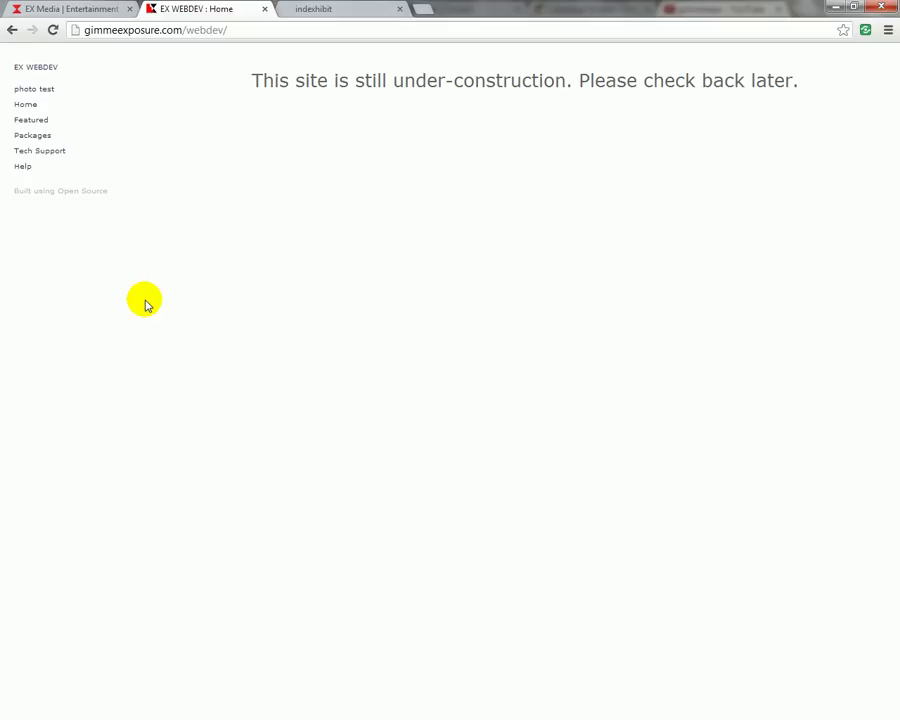
pyautogui.click(367, 12)
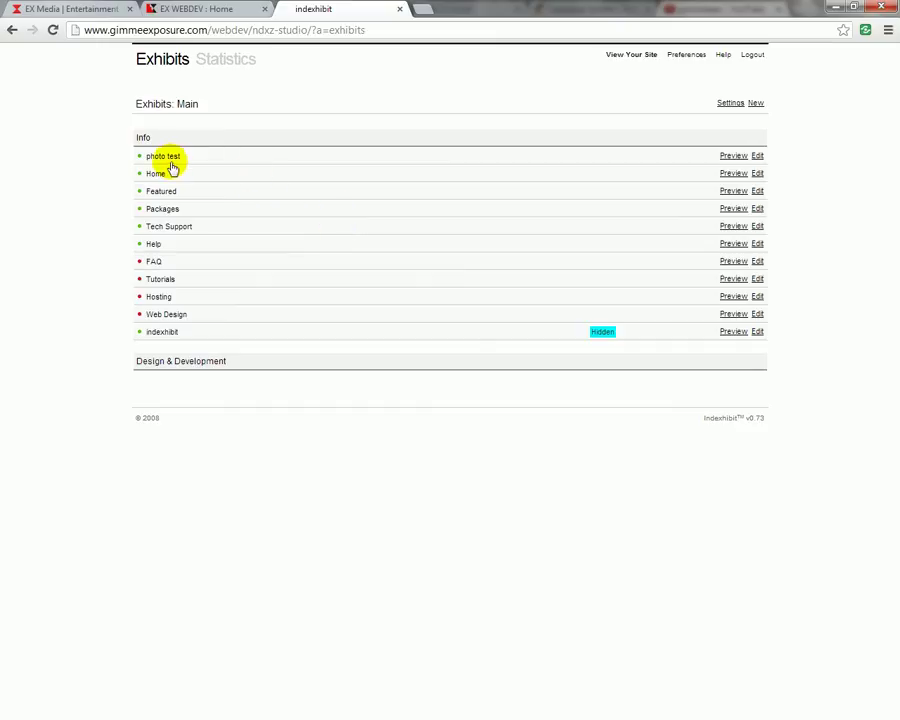
pyautogui.click(757, 157)
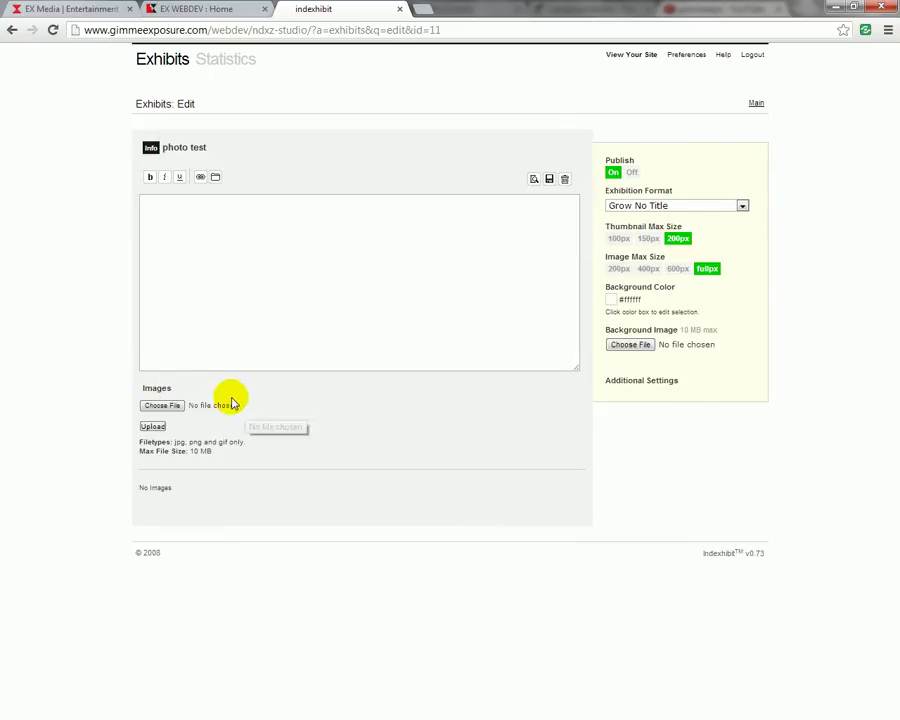
pyautogui.moveTo(223, 451); pyautogui.dragTo(190, 451)
pyautogui.click(241, 455)
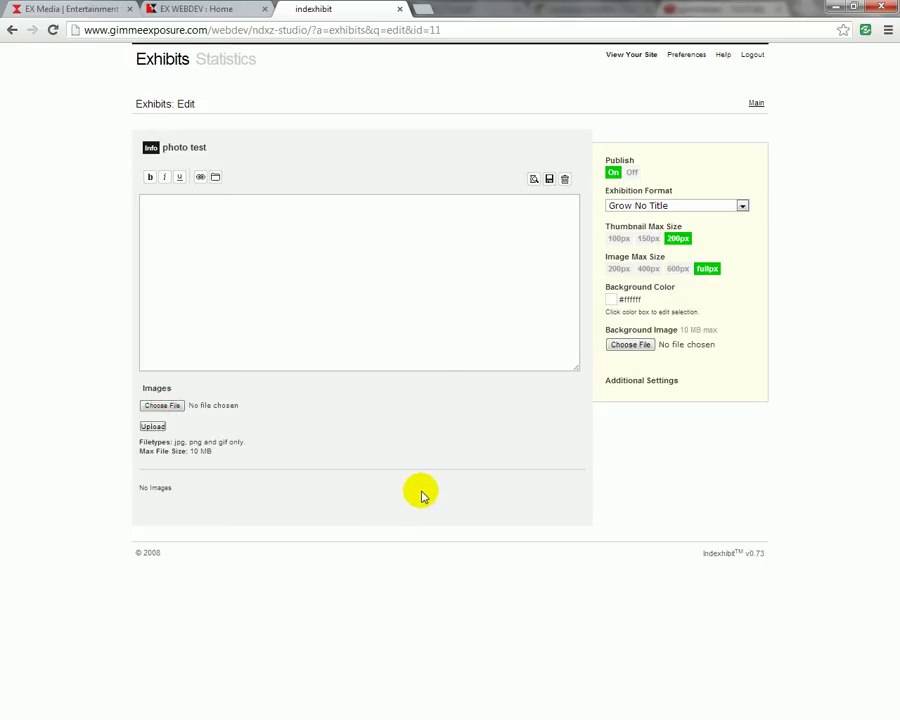
pyautogui.click(673, 206)
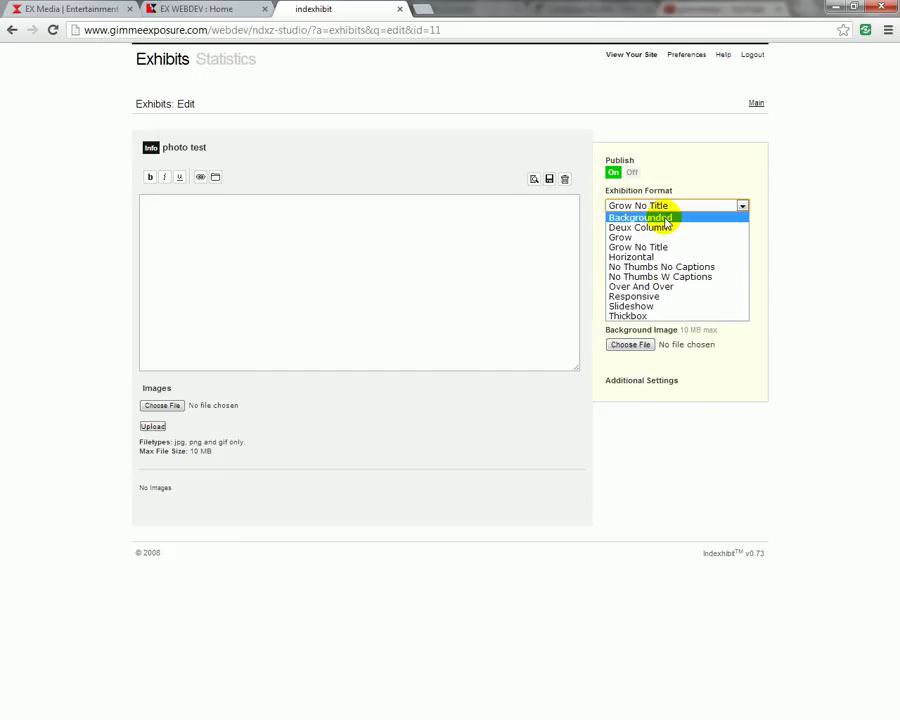
# - Add DSC_0473.JPG from EX > commercial photography > ceviche > FINAL to the exhibit's image upload list
pyautogui.click(160, 408)
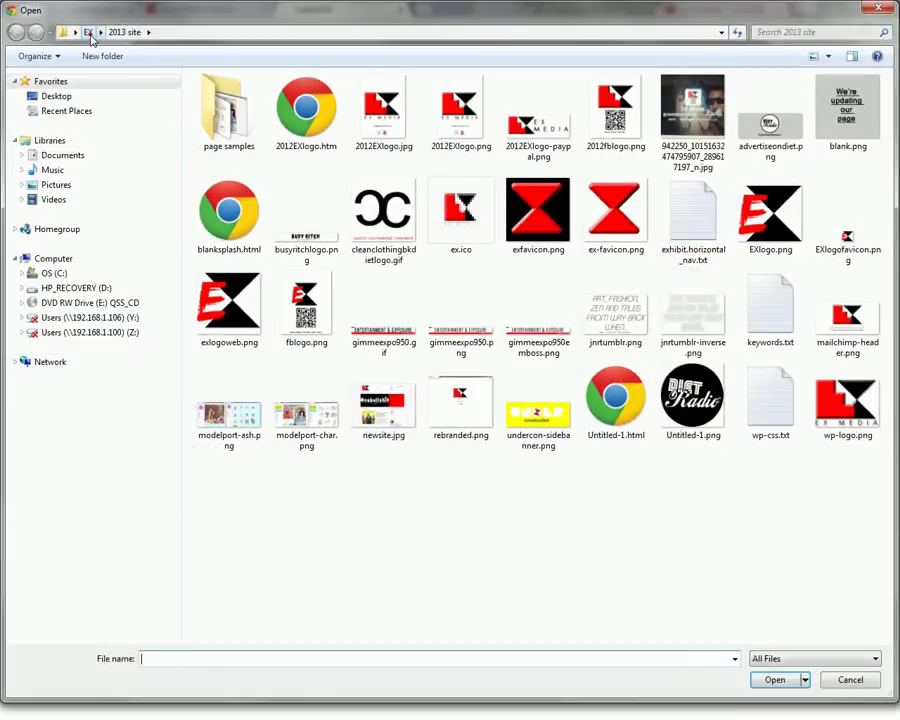
pyautogui.click(88, 34)
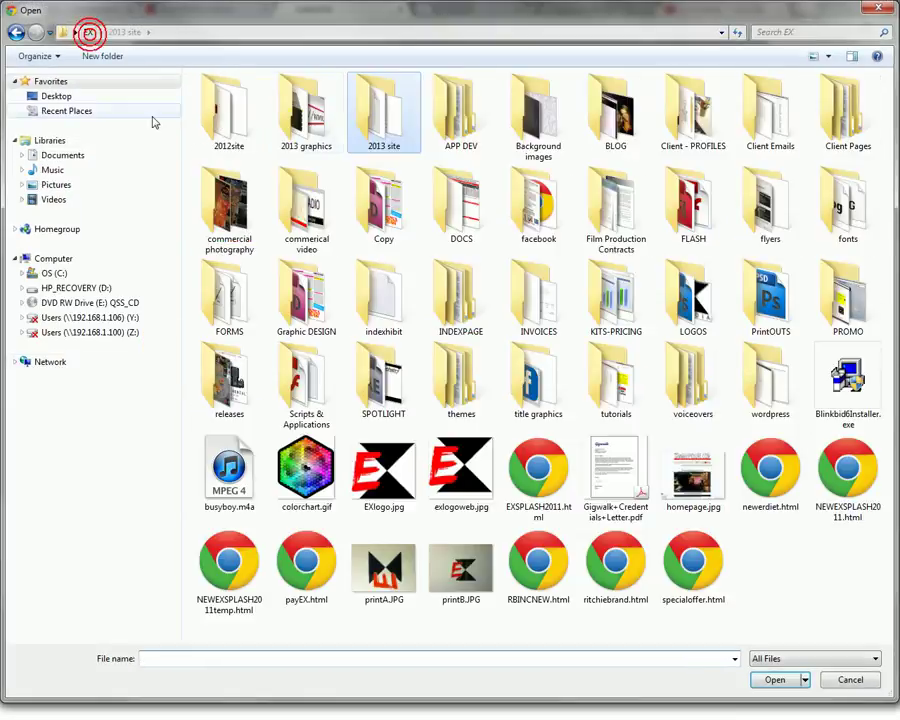
pyautogui.doubleClick(244, 196)
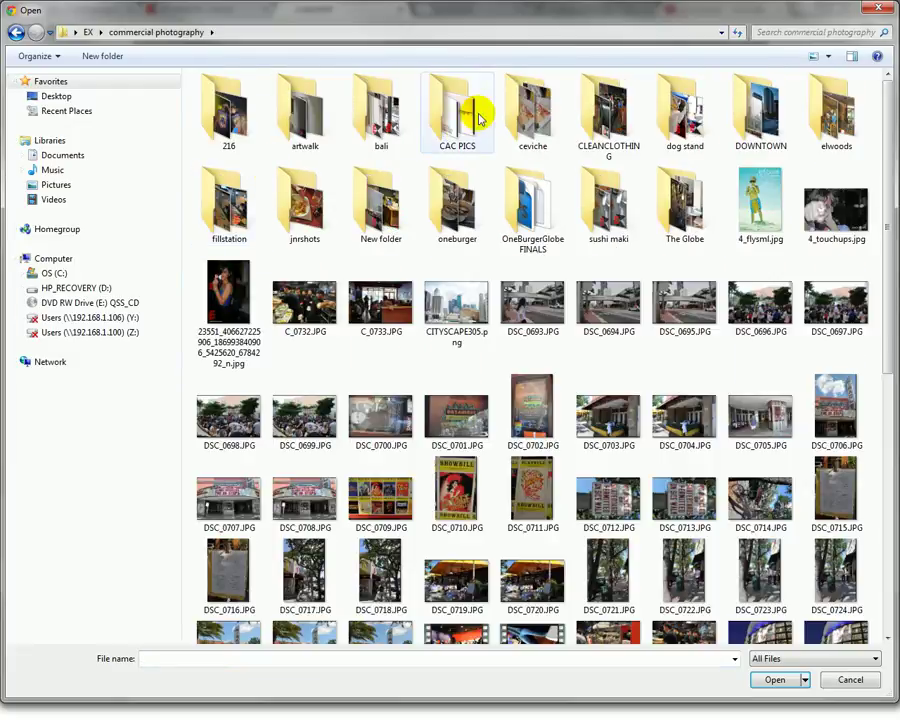
pyautogui.doubleClick(530, 110)
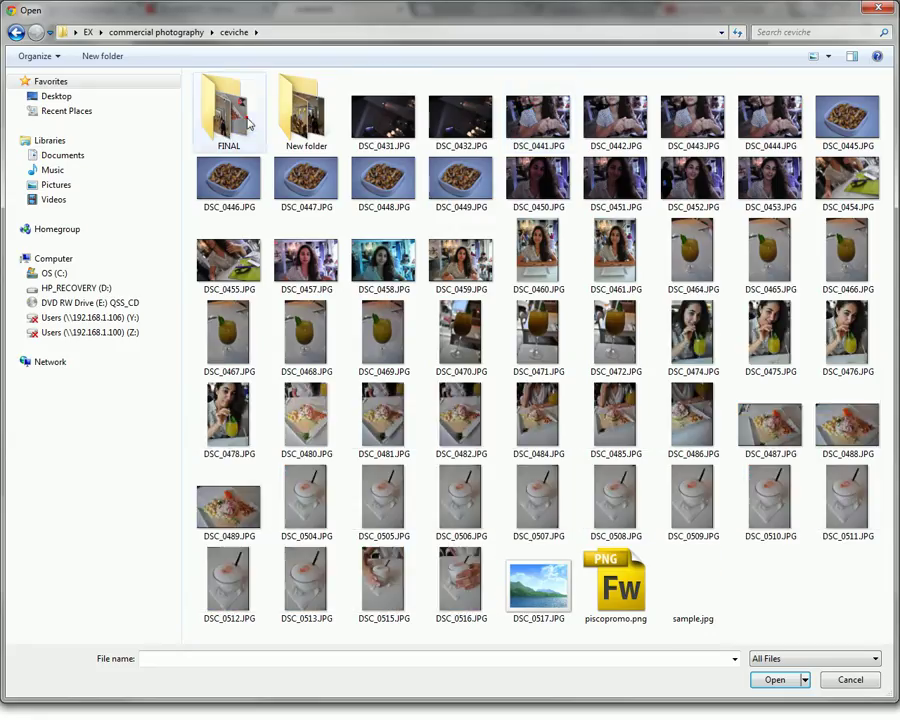
pyautogui.doubleClick(249, 122)
pyautogui.click(312, 128)
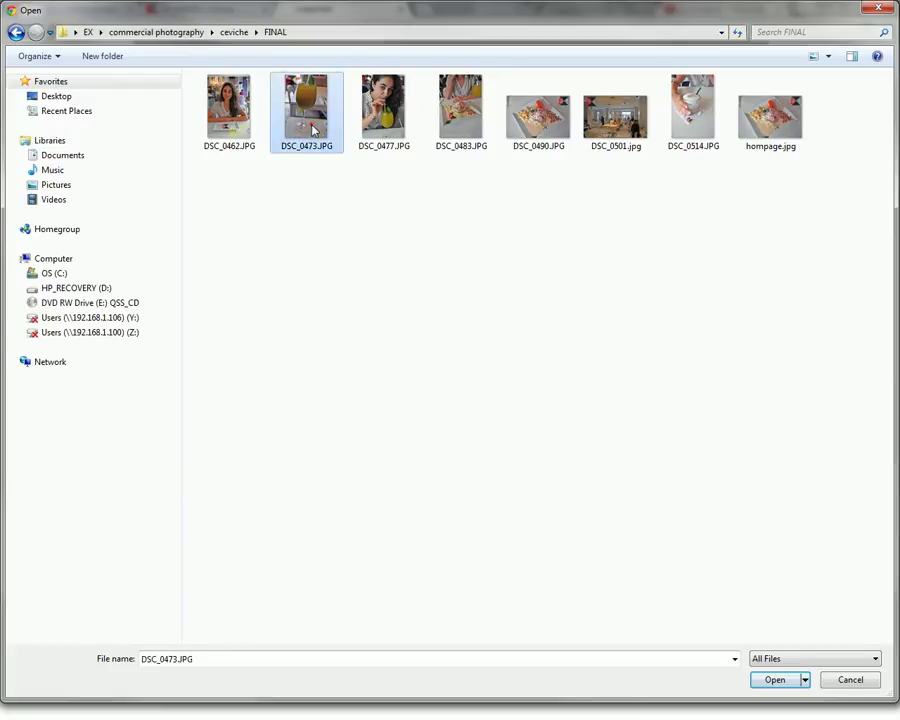
pyautogui.doubleClick(312, 128)
# - Add DSC_0477.JPG, DSC_0483.JPG and DSC_0514.JPG from the FINAL folder to the upload list and upload all four photos
pyautogui.click(168, 406)
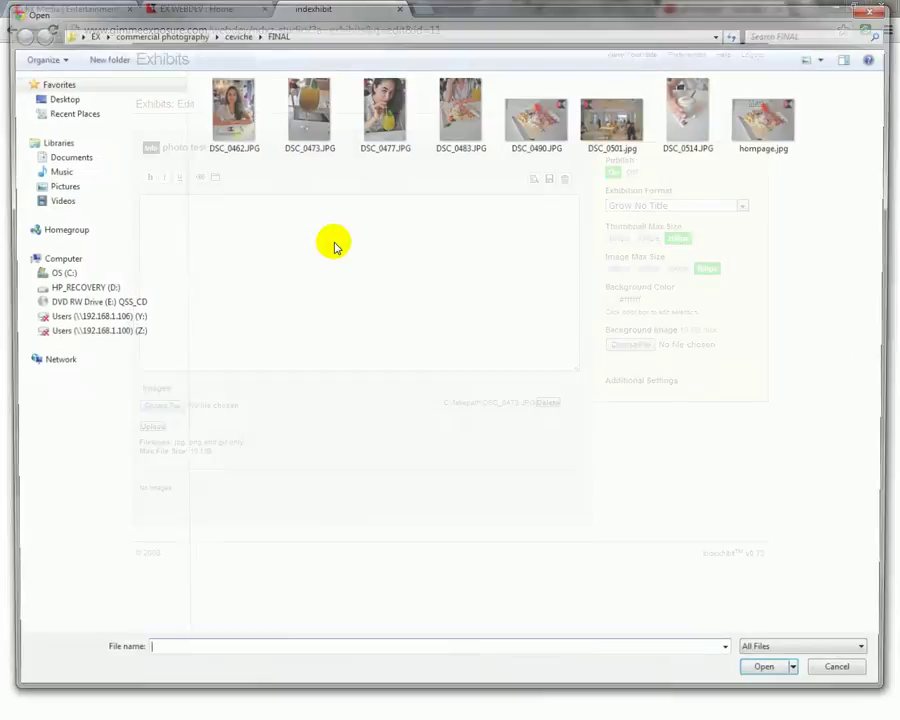
pyautogui.click(370, 120)
pyautogui.doubleClick(370, 120)
pyautogui.click(180, 408)
pyautogui.click(454, 137)
pyautogui.doubleClick(450, 140)
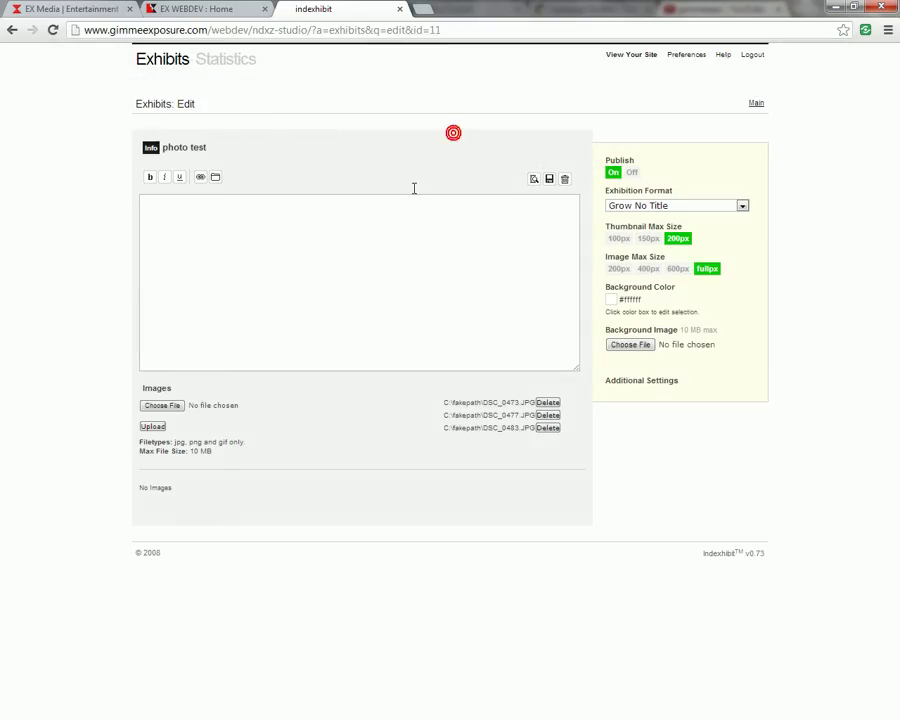
pyautogui.click(172, 404)
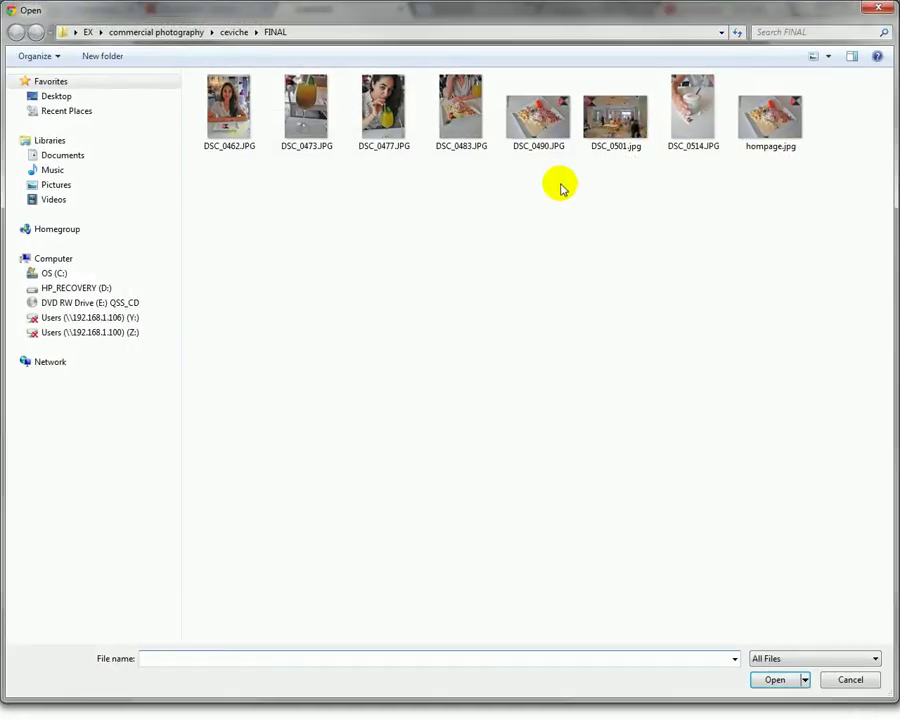
pyautogui.doubleClick(690, 112)
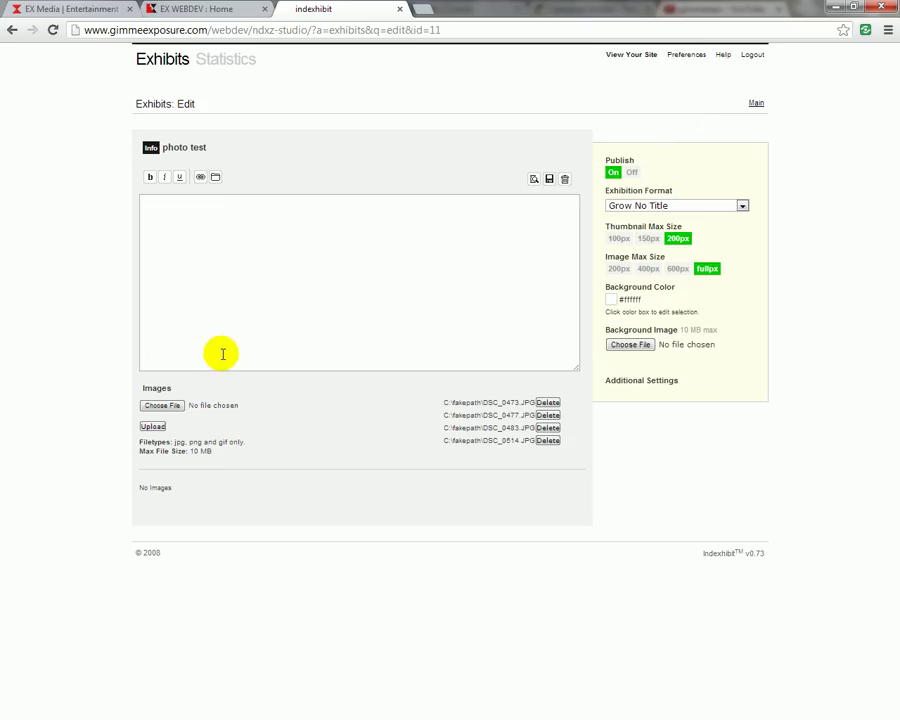
pyautogui.click(152, 427)
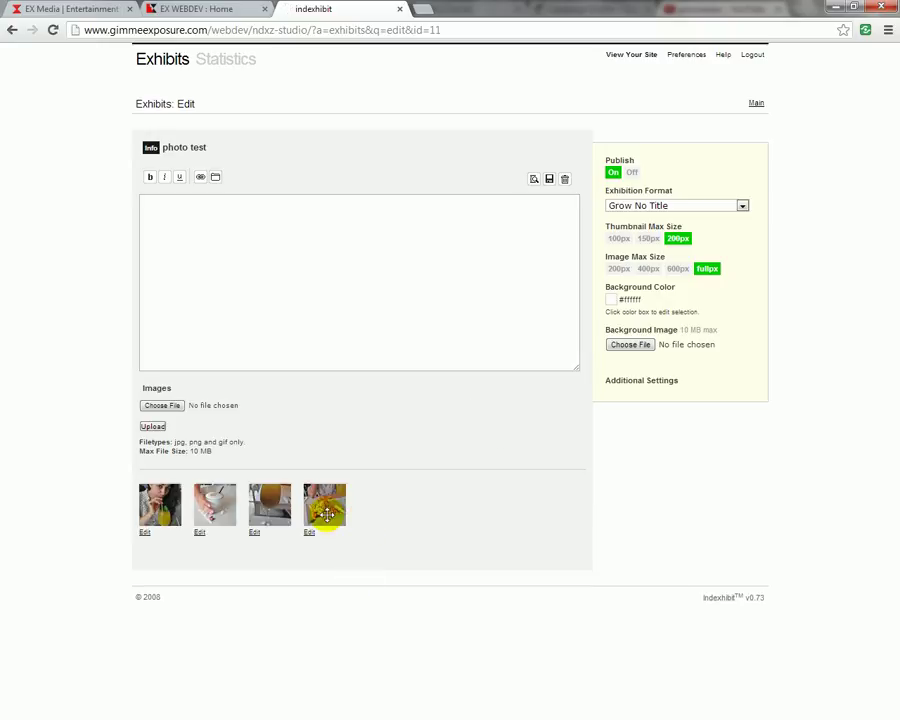
# - View the first image's title and caption fields and reorder the thumbnails to white cocktail, ceviche plate, glass close-up, woman drinking
pyautogui.click(145, 532)
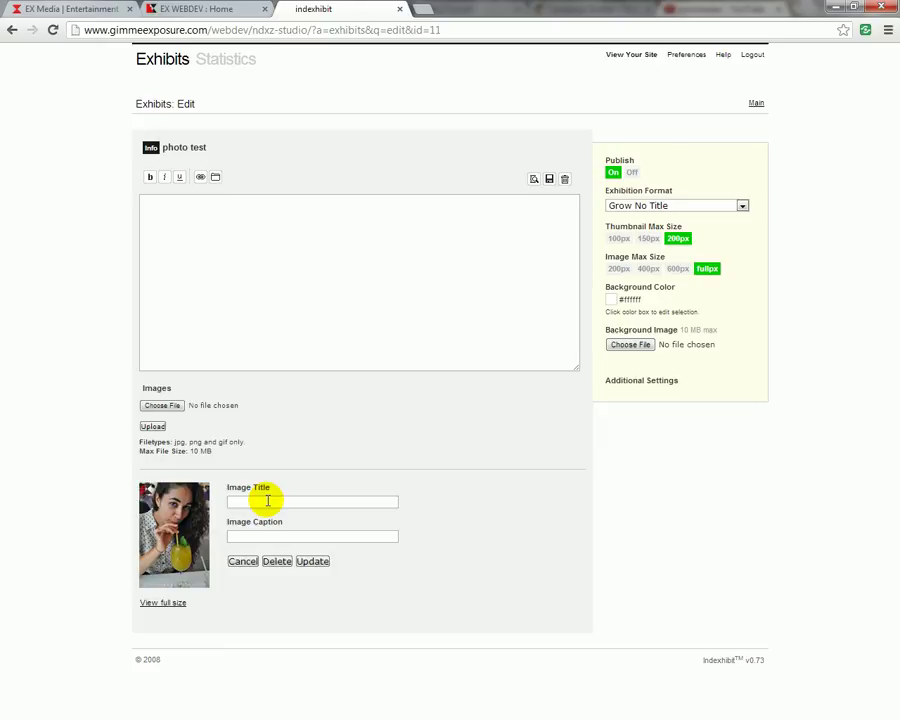
pyautogui.click(241, 561)
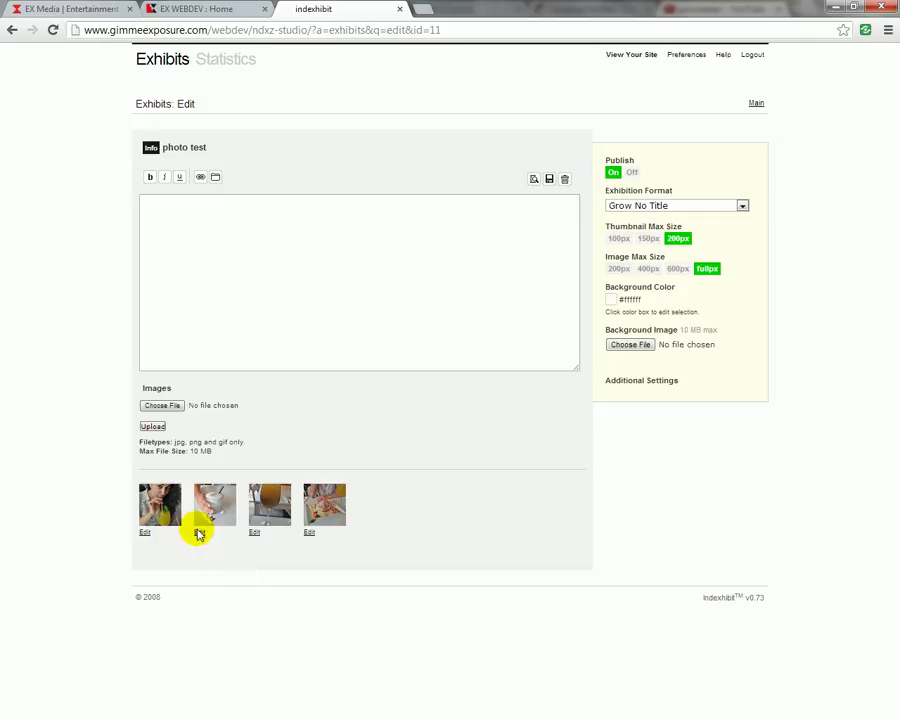
pyautogui.moveTo(156, 507)
pyautogui.mouseDown()
pyautogui.moveTo(341, 505)
pyautogui.moveTo(361, 517)
pyautogui.moveTo(157, 502)
pyautogui.moveTo(325, 502)
pyautogui.moveTo(160, 500)
pyautogui.mouseUp()
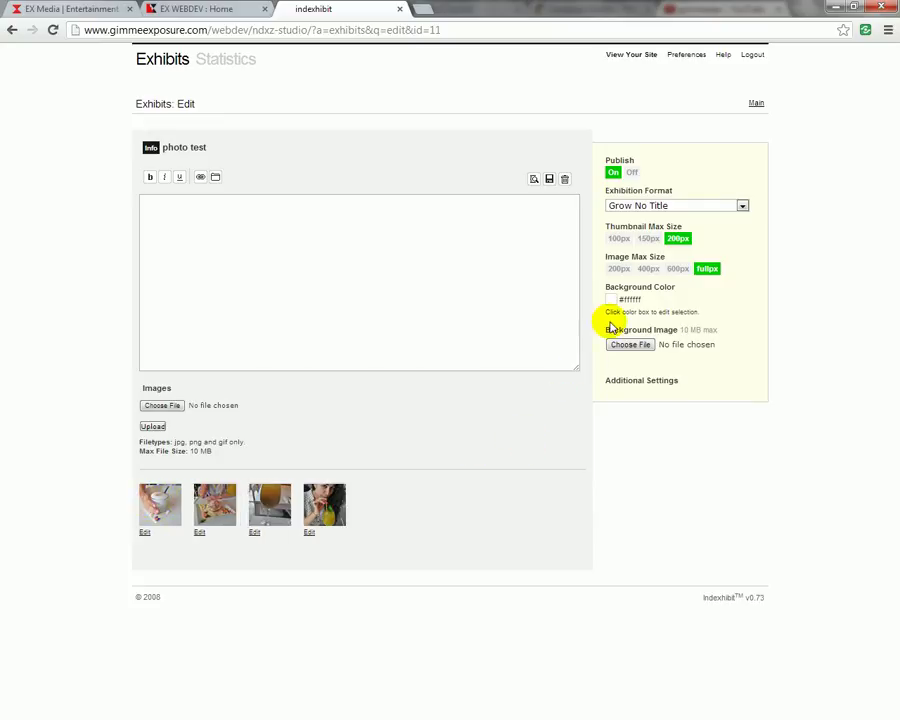
# - Set the exhibition format to Slideshow and open the photo test page on the live EX WEBDEV site
pyautogui.click(651, 206)
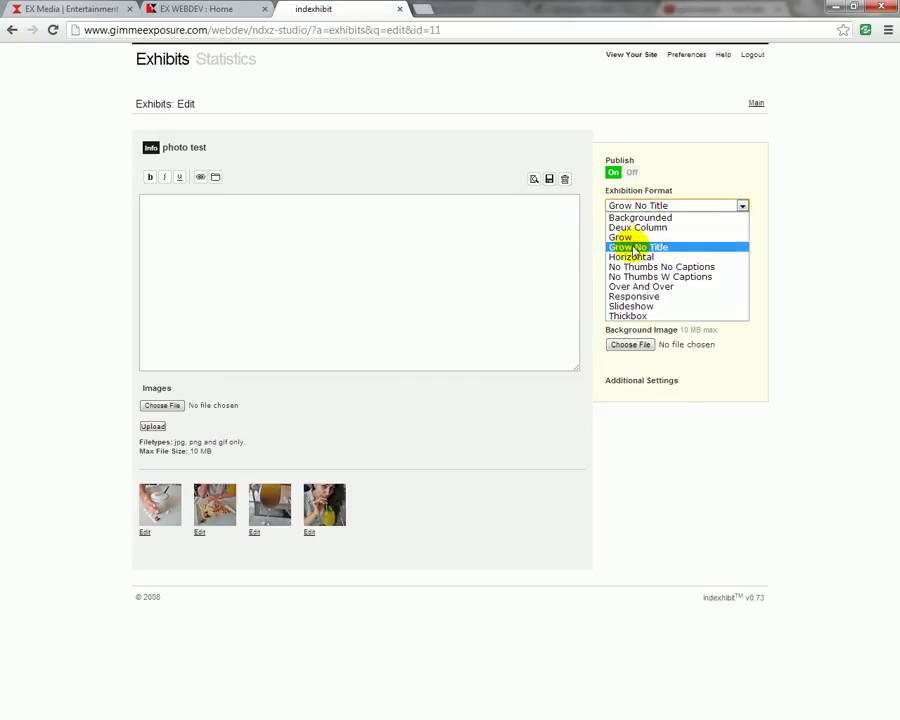
pyautogui.click(627, 307)
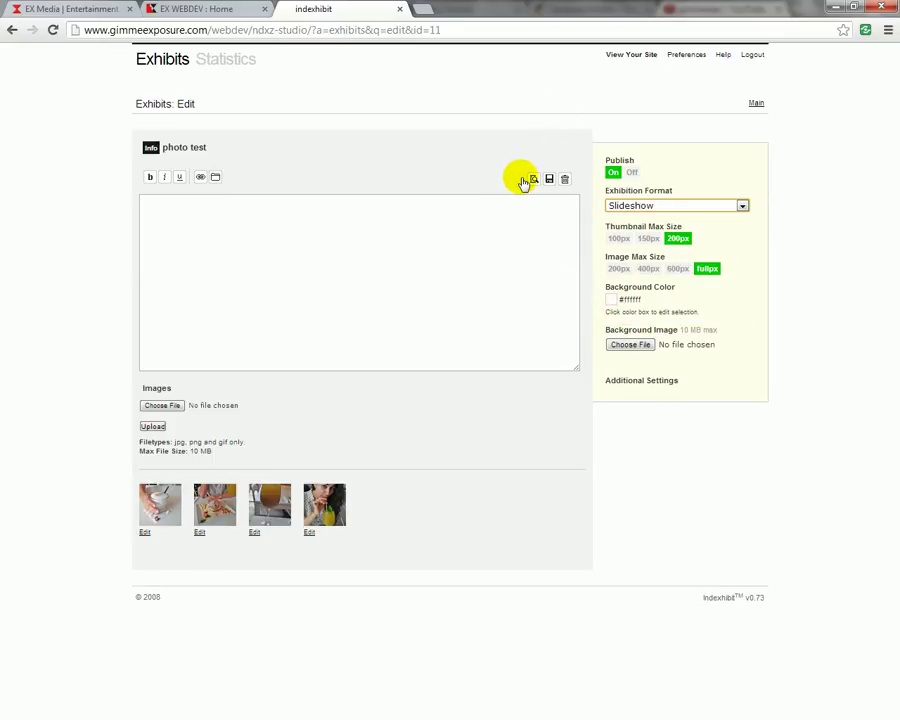
pyautogui.moveTo(180, 9); pyautogui.dragTo(311, 8)
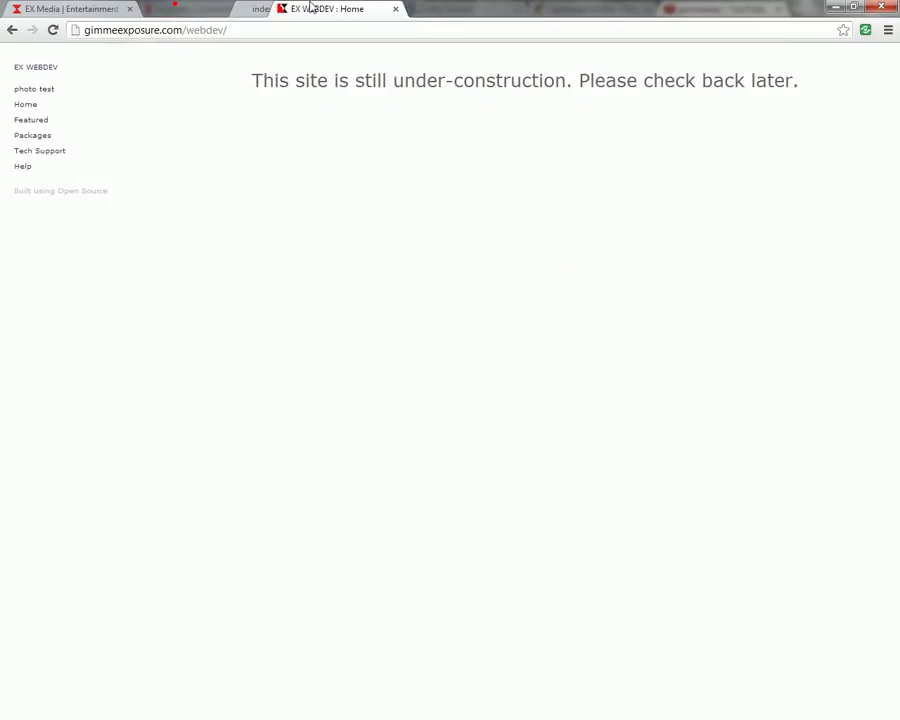
pyautogui.click(30, 90)
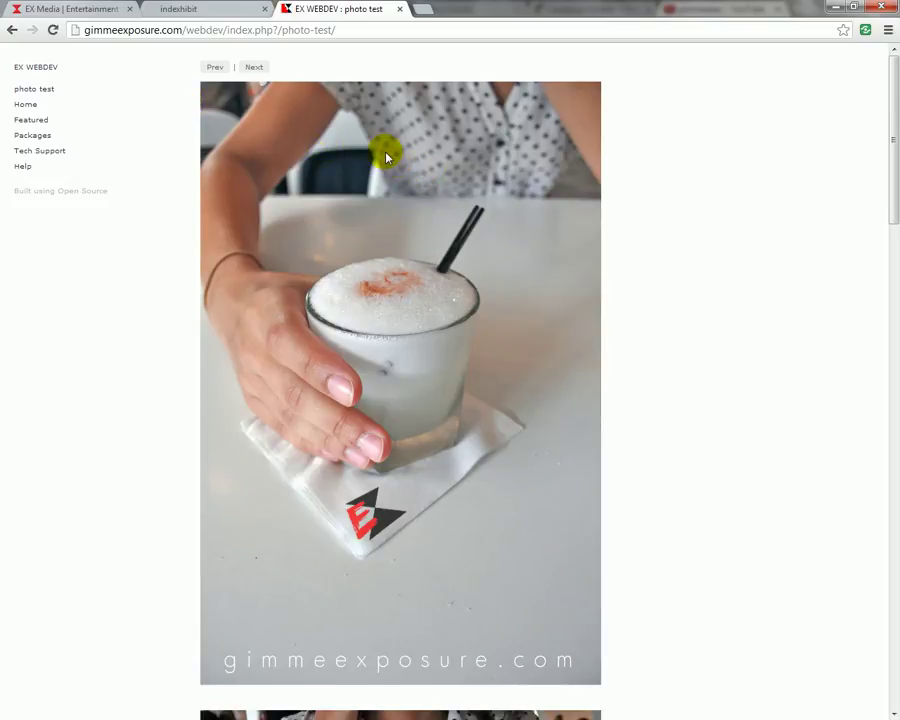
# - Examine the photo test page's slideshow layout on the live site and try advancing to the next image
pyautogui.scroll(-5, 386, 157)
pyautogui.scroll(5, 384, 151)
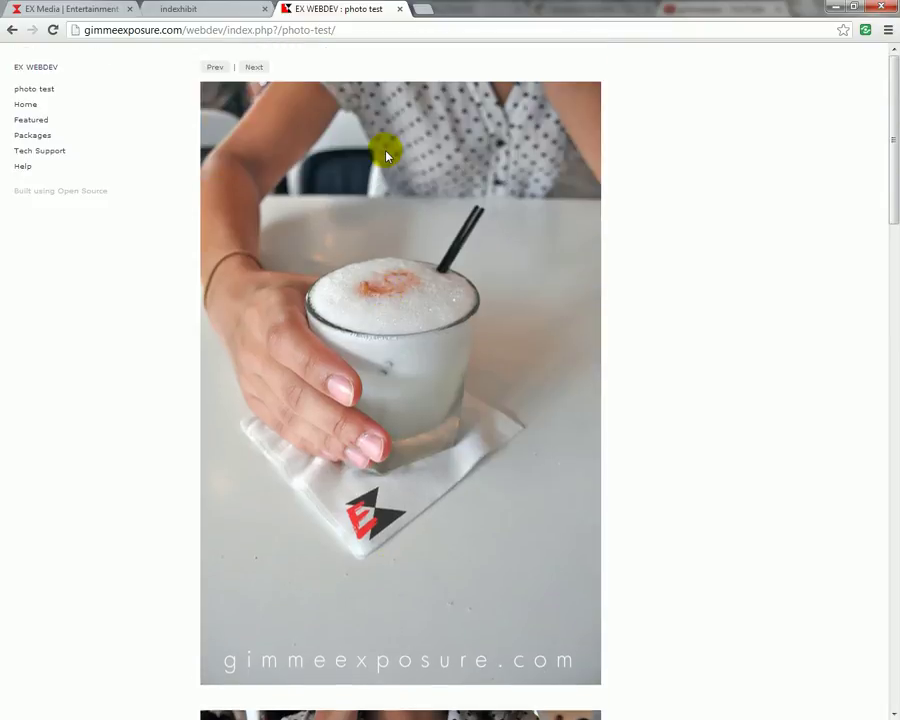
pyautogui.click(255, 67)
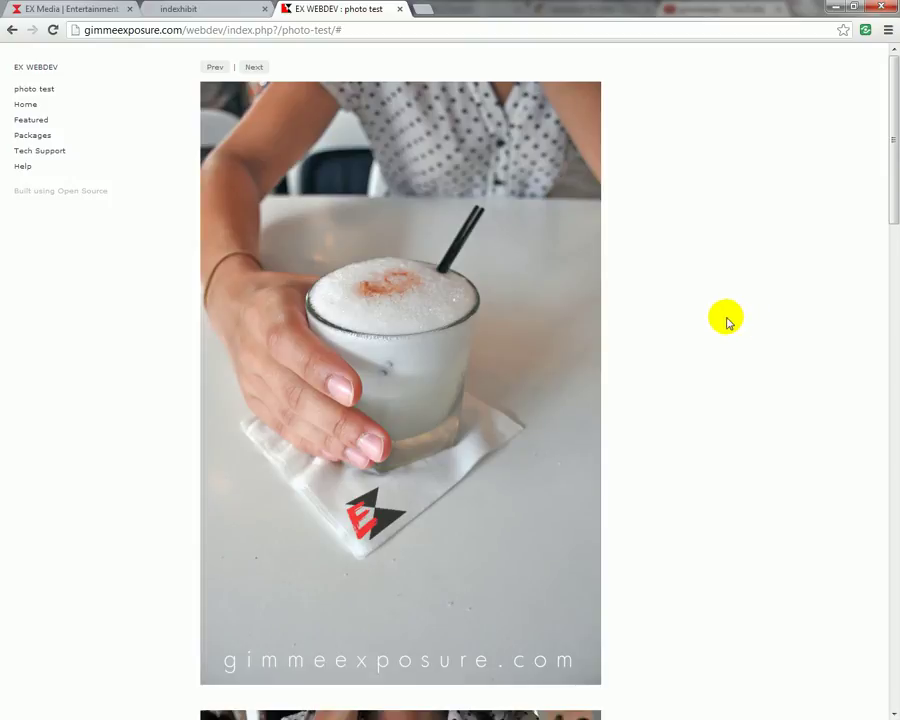
pyautogui.scroll(-15, 727, 319)
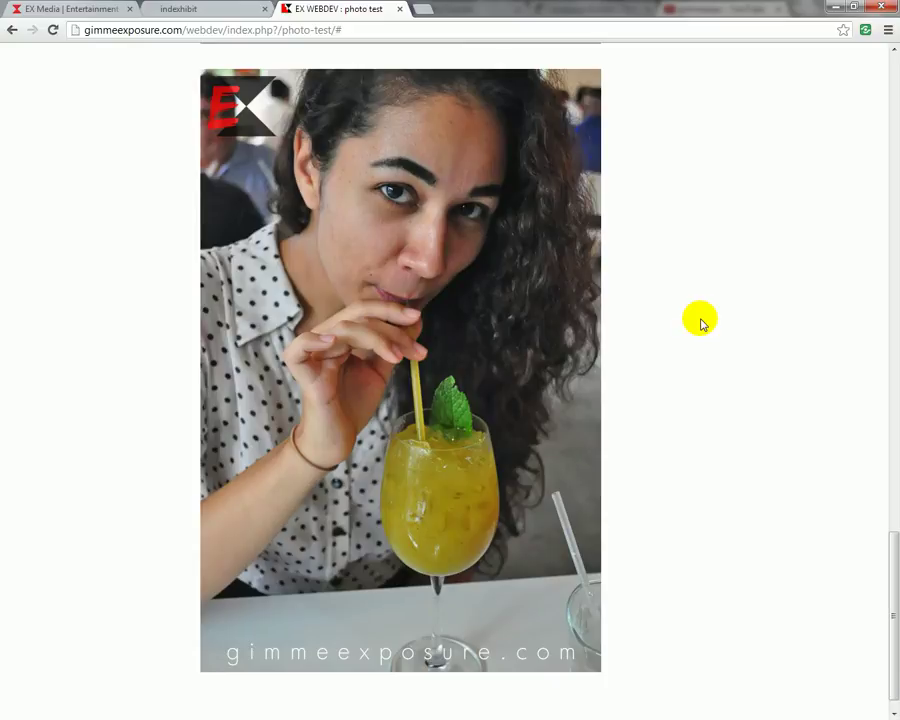
pyautogui.scroll(15, 700, 322)
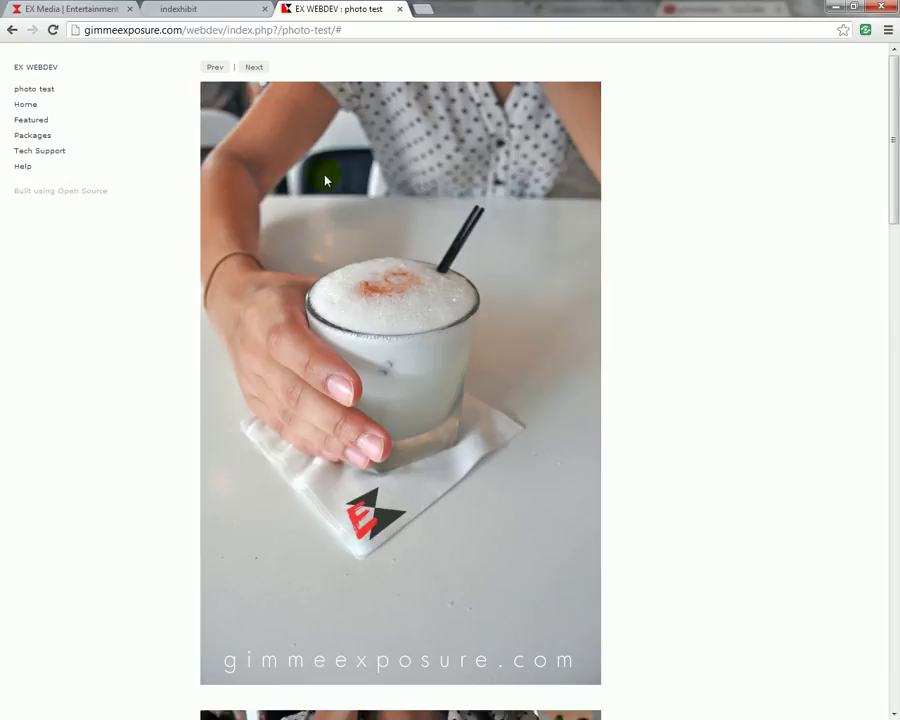
# - Set the photo test exhibit's format to Horizontal and reload its page on the live site
pyautogui.click(190, 9)
pyautogui.click(613, 203)
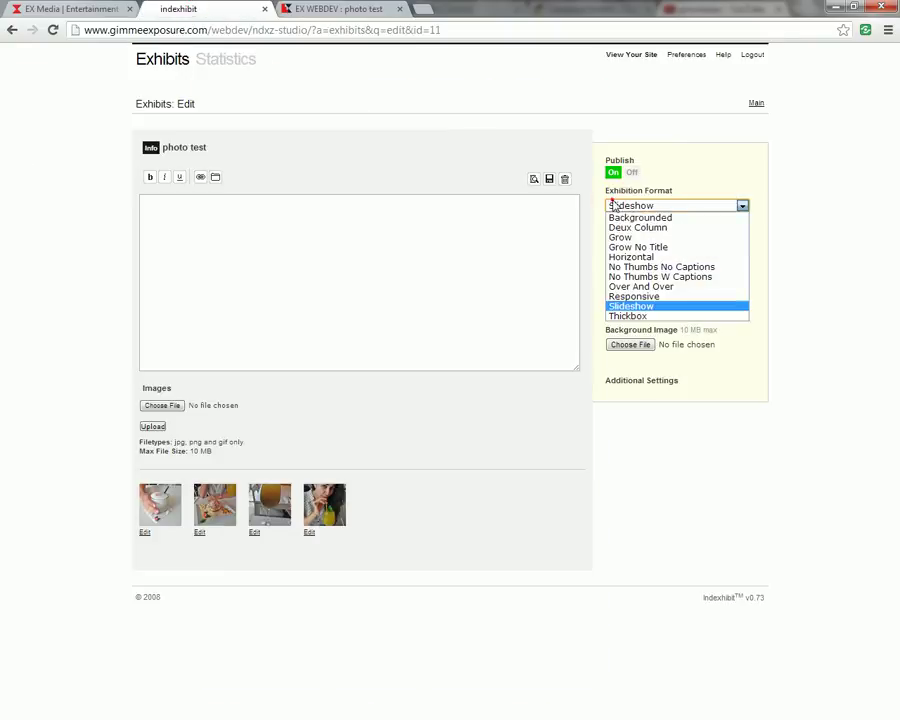
pyautogui.click(620, 256)
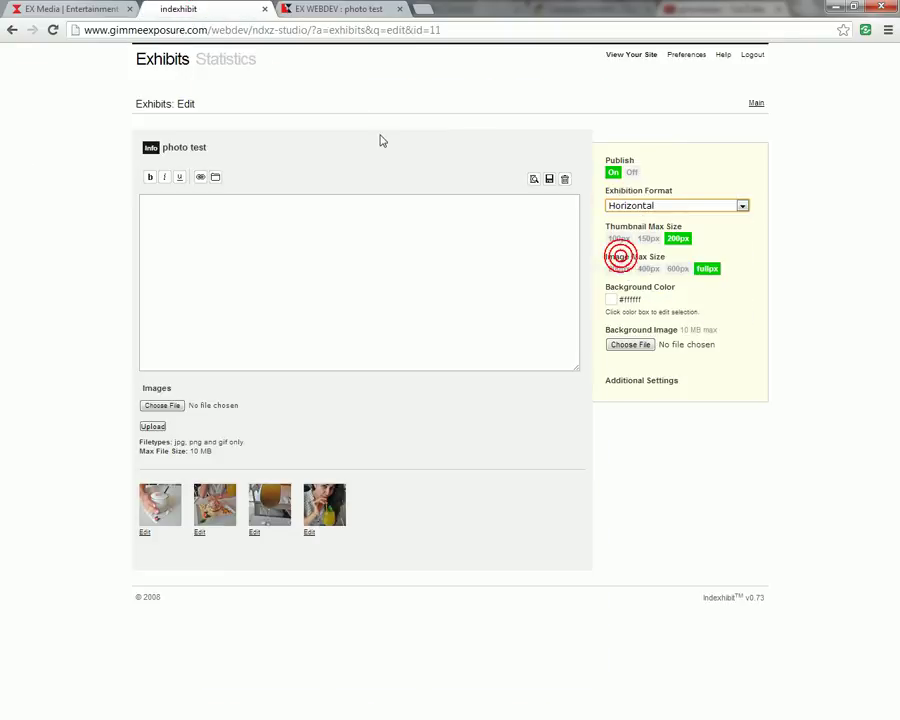
pyautogui.click(338, 8)
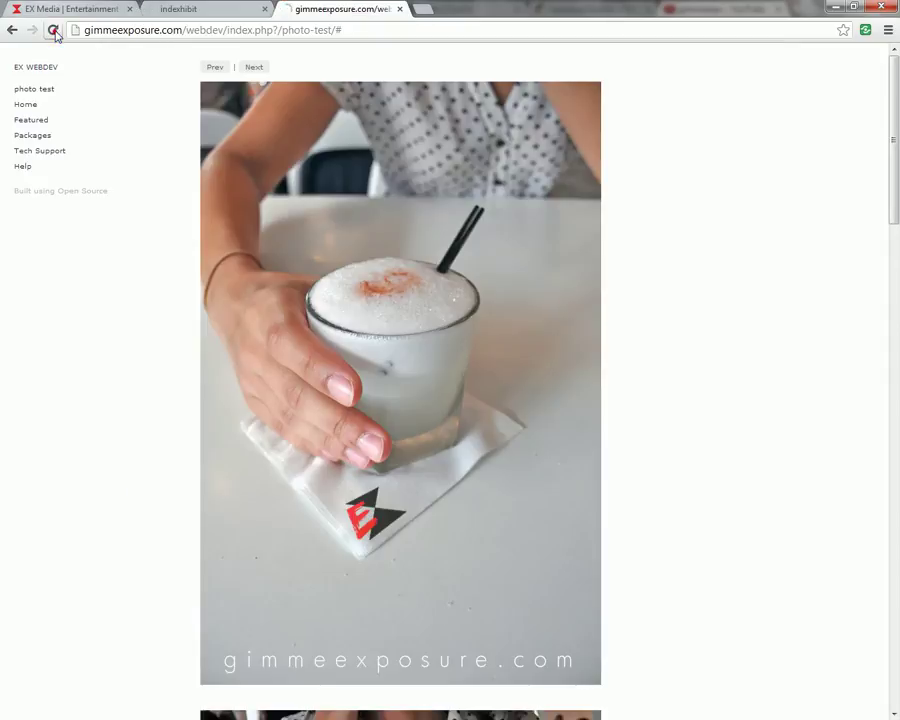
pyautogui.click(52, 30)
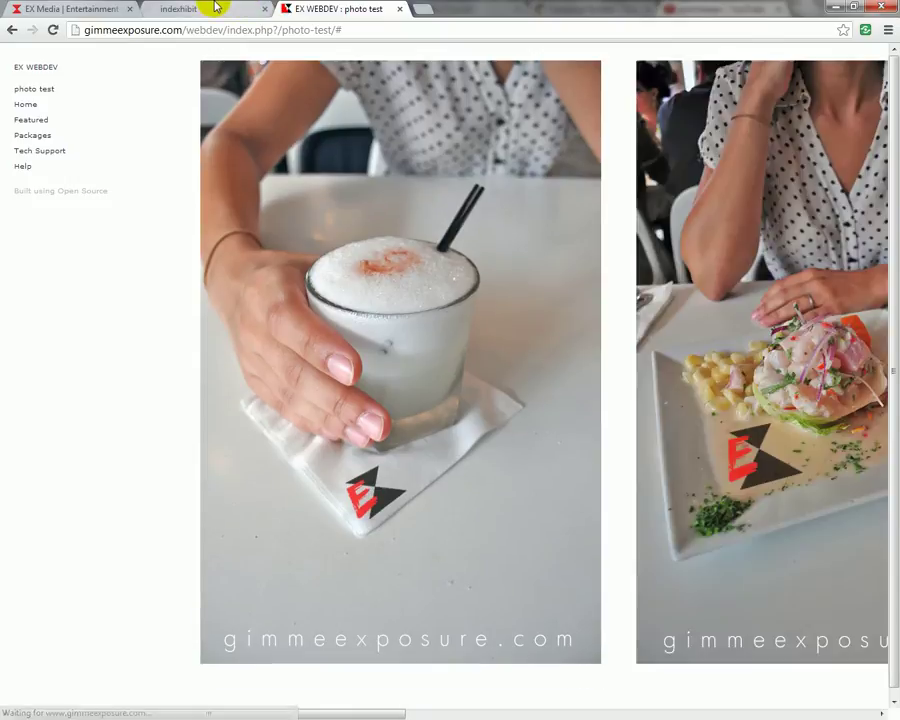
# - Look through the row of photos on the live photo test page to examine the horizontal layout
pyautogui.click(215, 8)
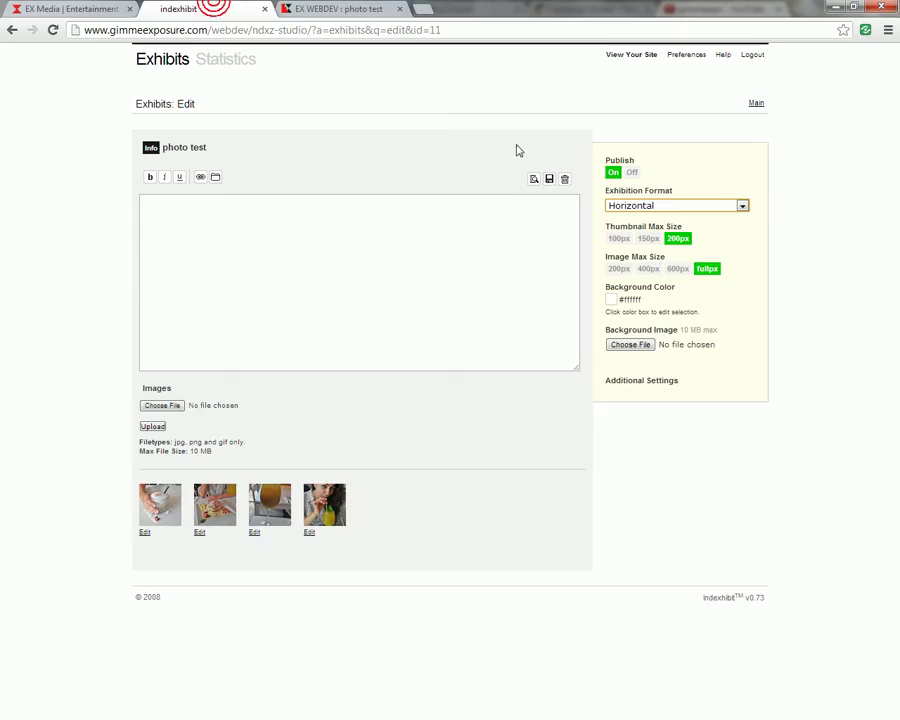
pyautogui.click(380, 8)
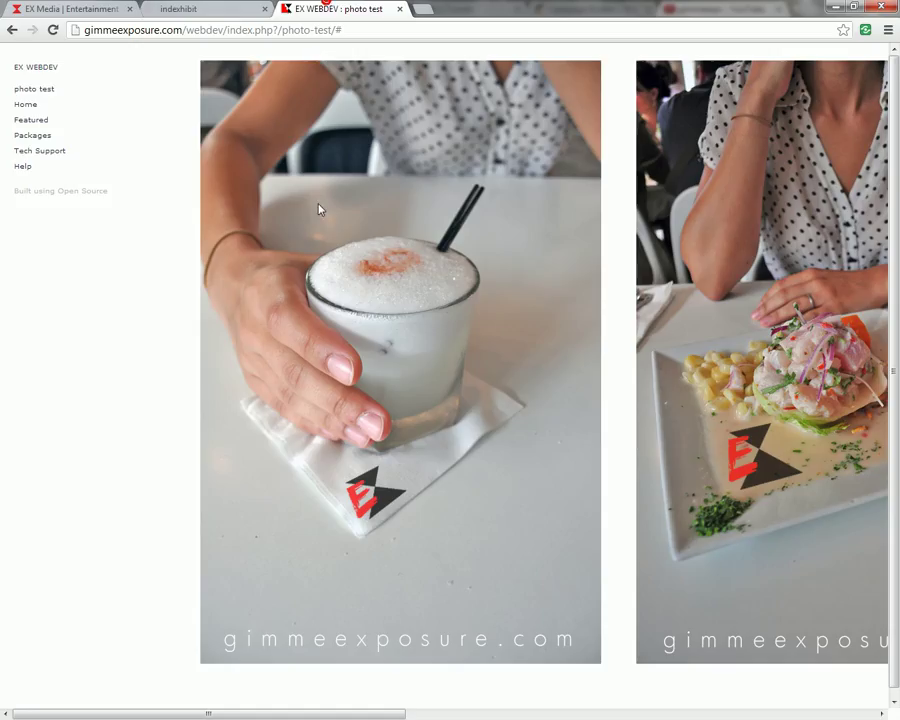
pyautogui.moveTo(195, 708); pyautogui.dragTo(745, 690)
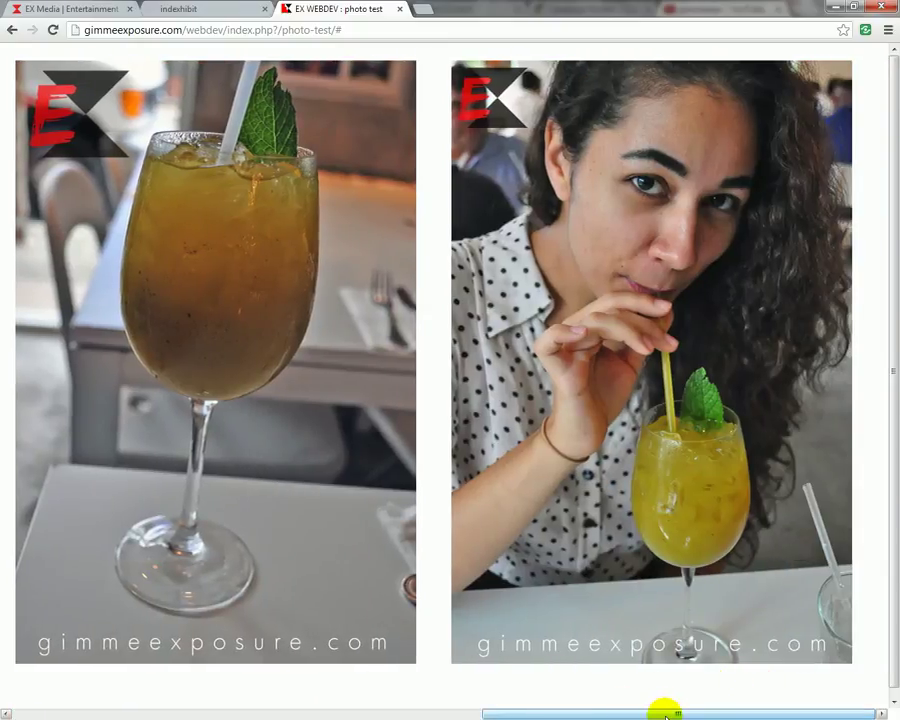
pyautogui.moveTo(677, 714); pyautogui.dragTo(740, 709)
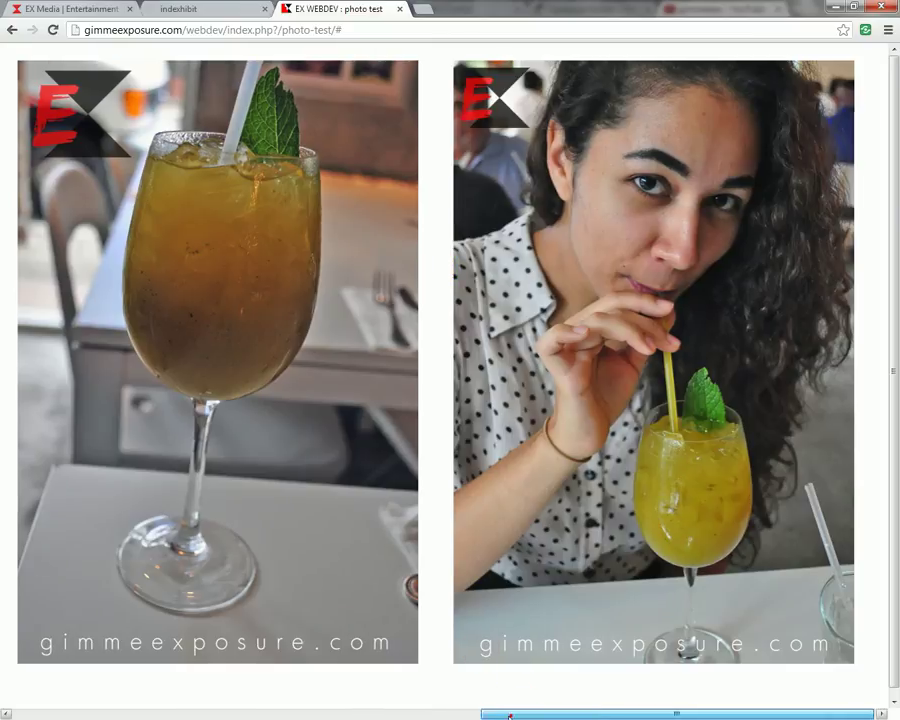
pyautogui.moveTo(514, 707); pyautogui.dragTo(101, 703)
# - Set the photo test exhibit's format to Thickbox and reload its page on the live site
pyautogui.click(178, 9)
pyautogui.click(716, 205)
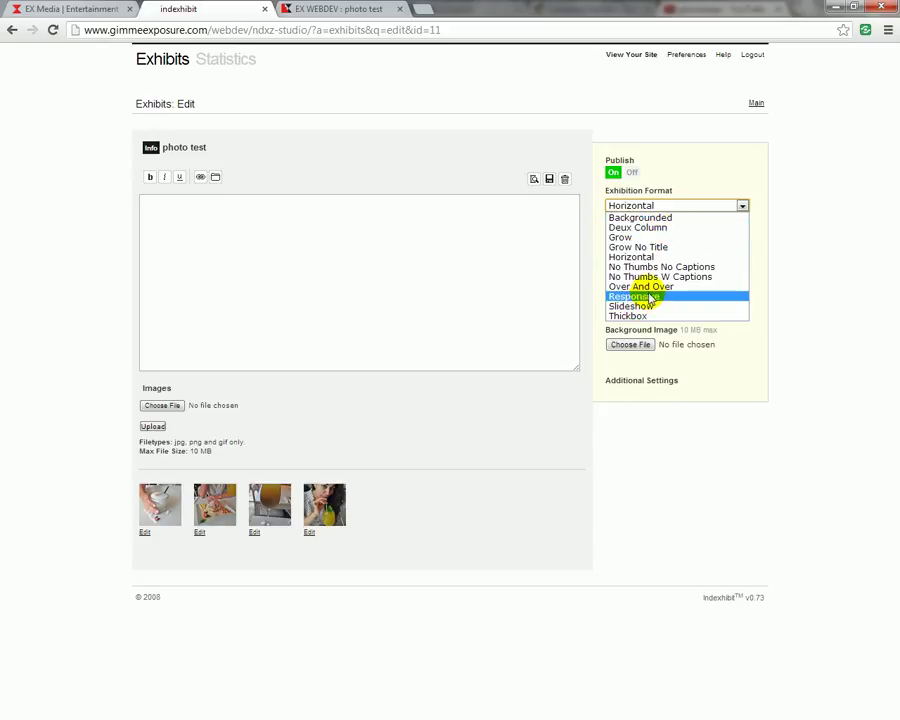
pyautogui.click(627, 315)
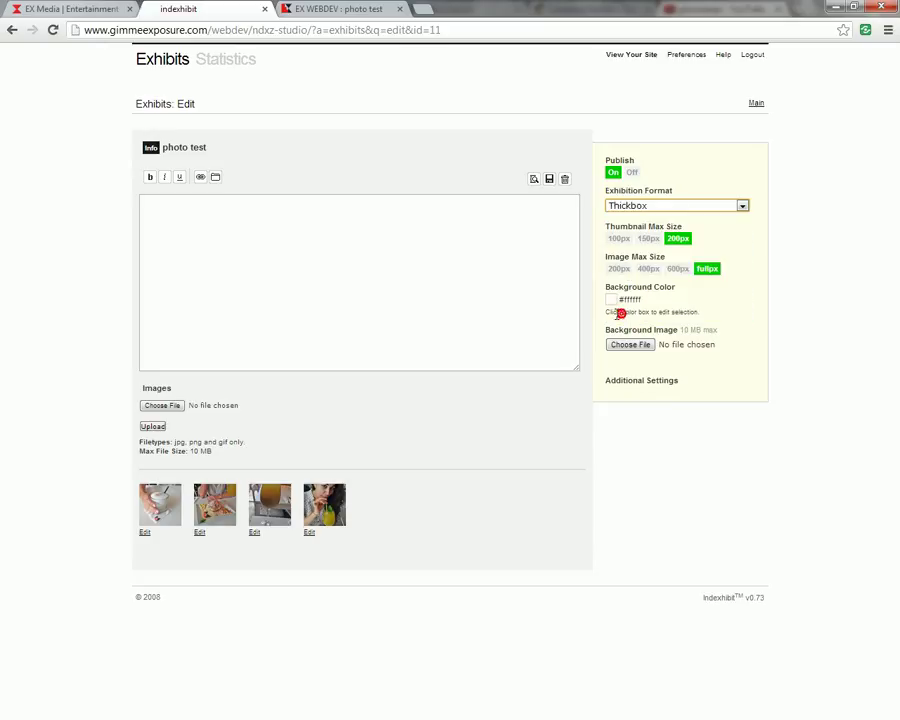
pyautogui.click(340, 9)
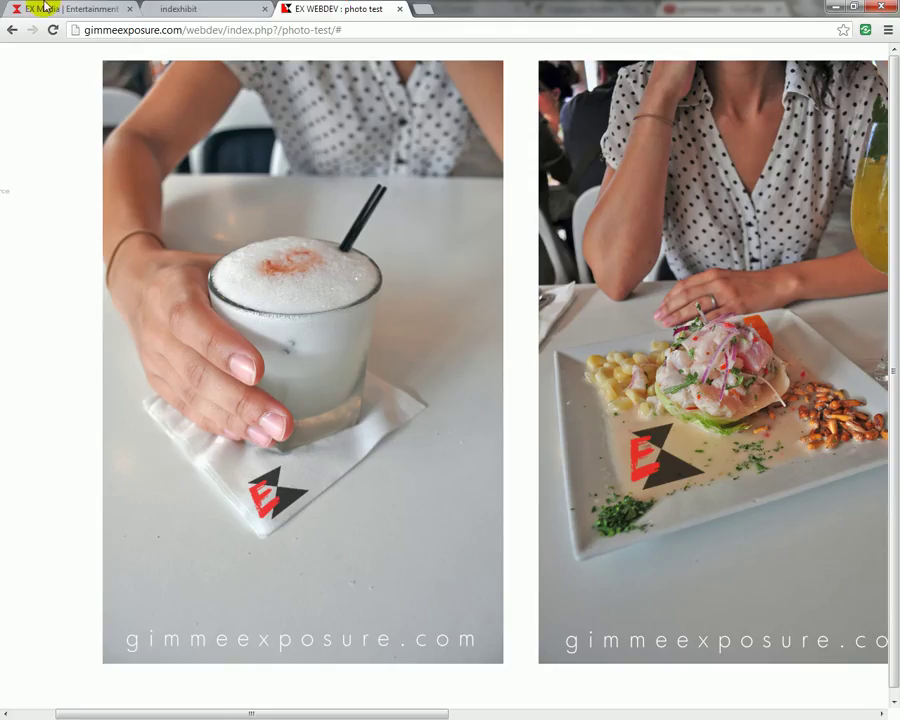
pyautogui.click(53, 33)
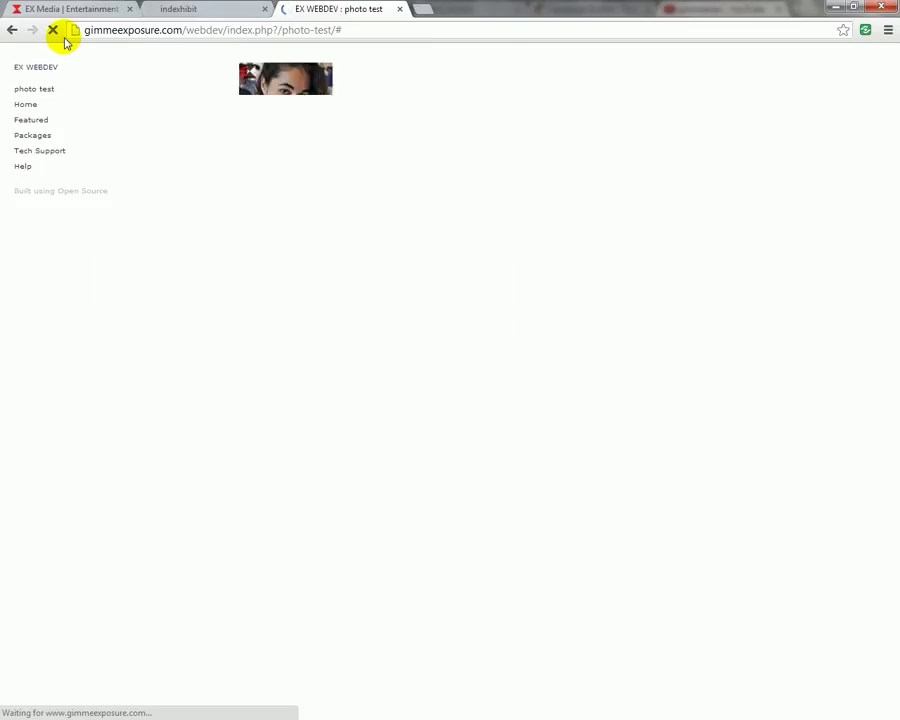
# - Open the first photo from the live page's thumbnails, return to them, and compare the page with the exhibit's settings
pyautogui.click(246, 130)
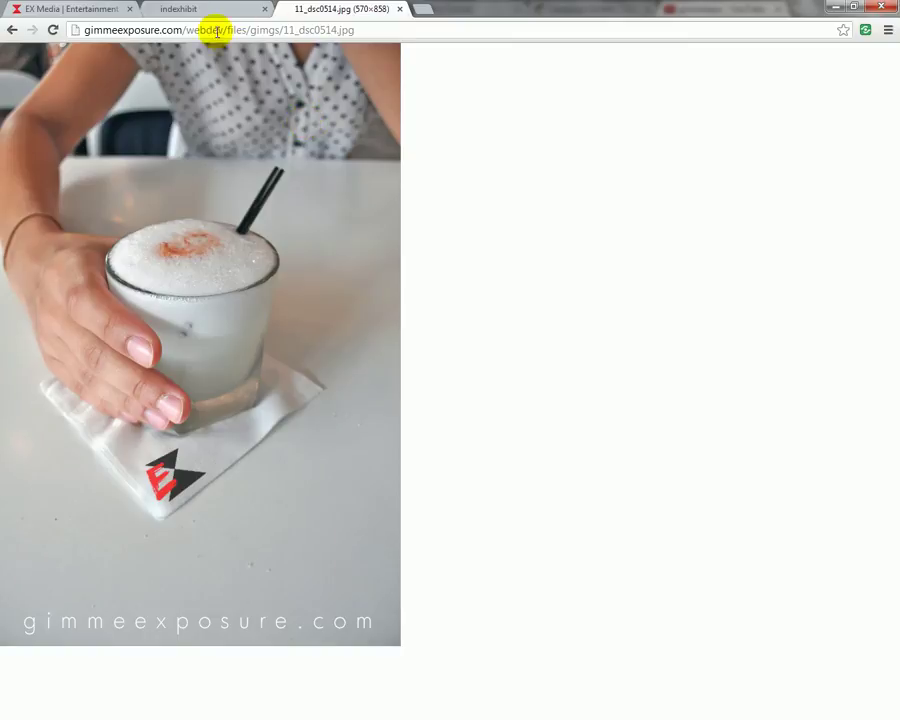
pyautogui.click(12, 30)
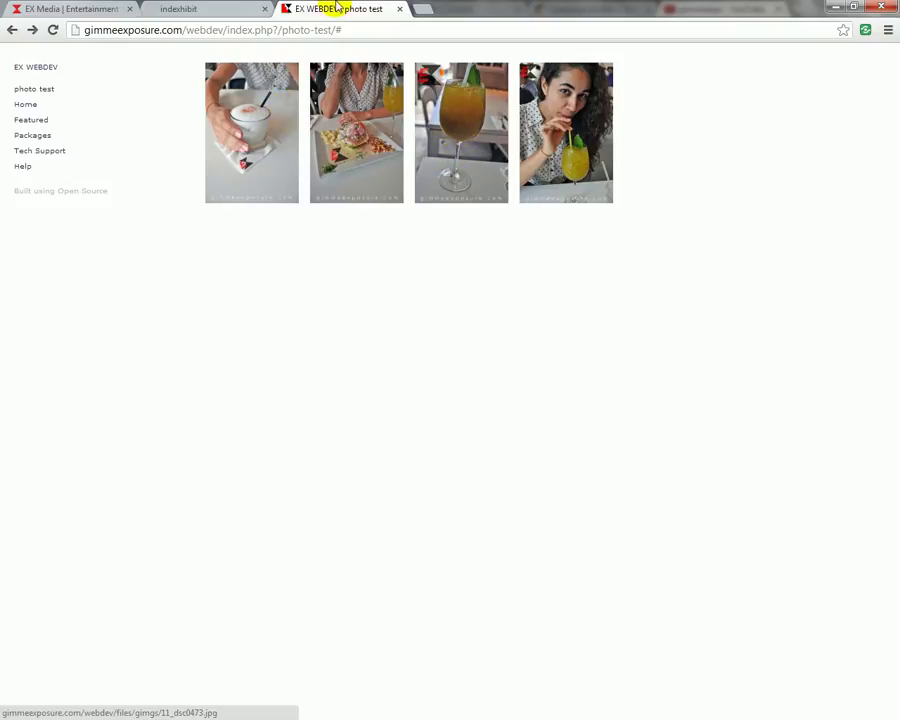
pyautogui.click(237, 6)
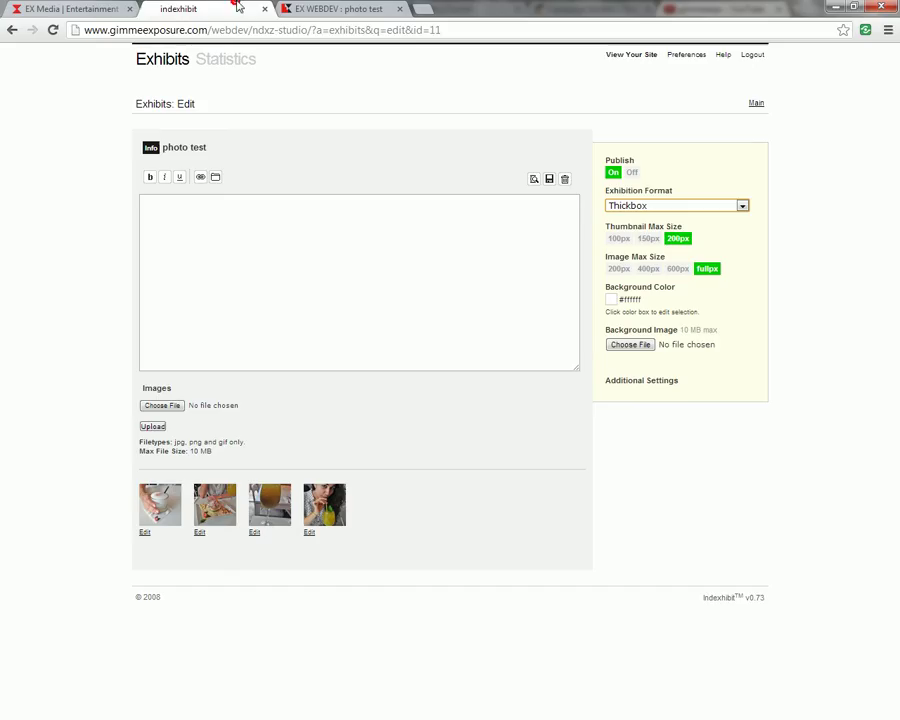
pyautogui.click(347, 7)
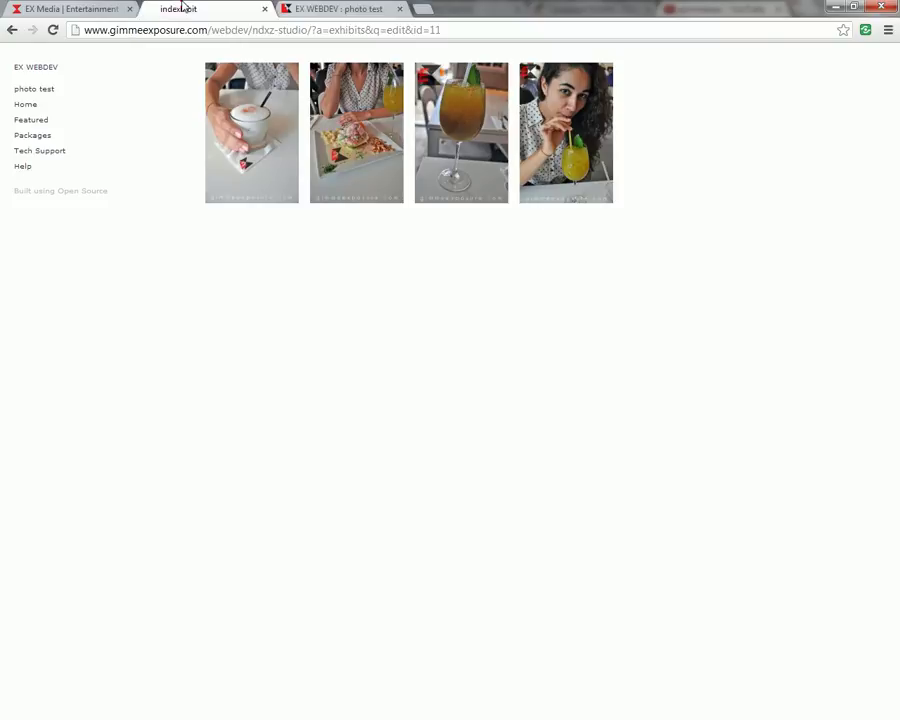
# - Change the photo test exhibit's exhibition format to Grow in the Indexhibit editor
pyautogui.click(184, 7)
pyautogui.click(692, 205)
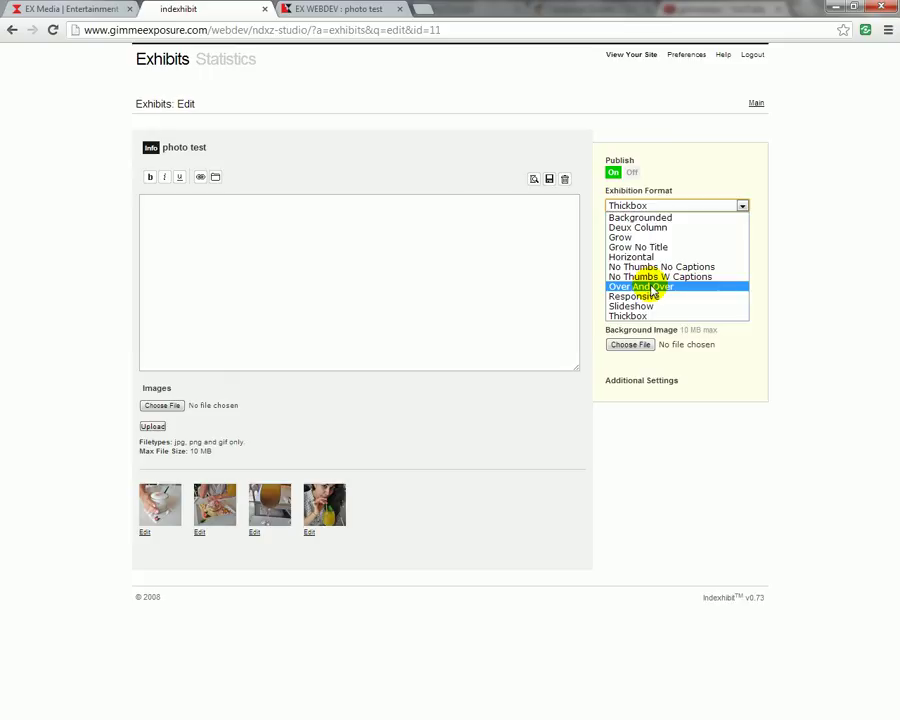
pyautogui.click(422, 406)
pyautogui.click(726, 205)
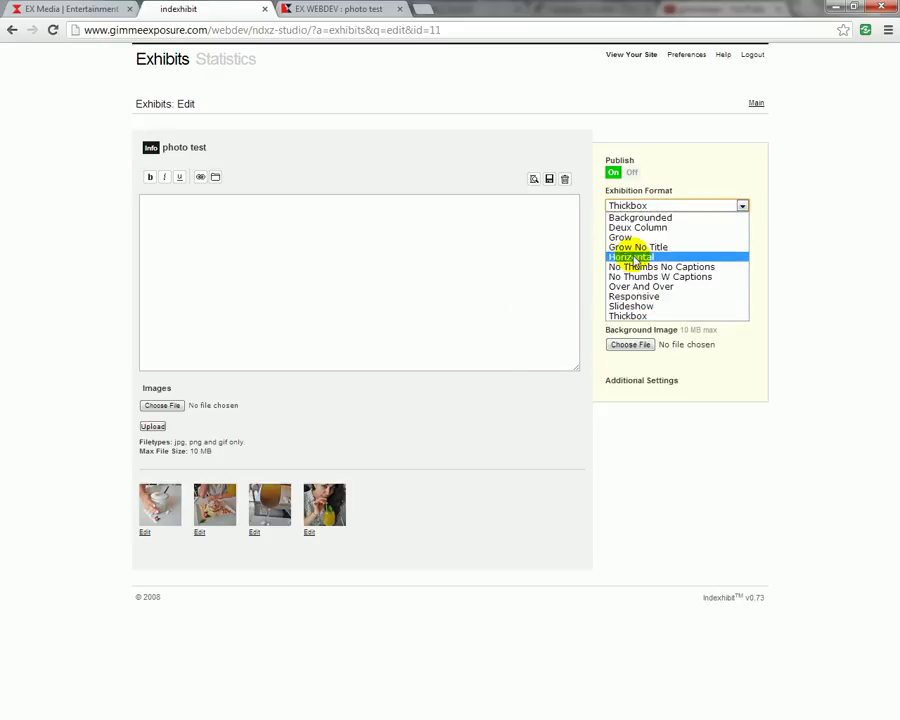
pyautogui.click(634, 256)
pyautogui.click(631, 205)
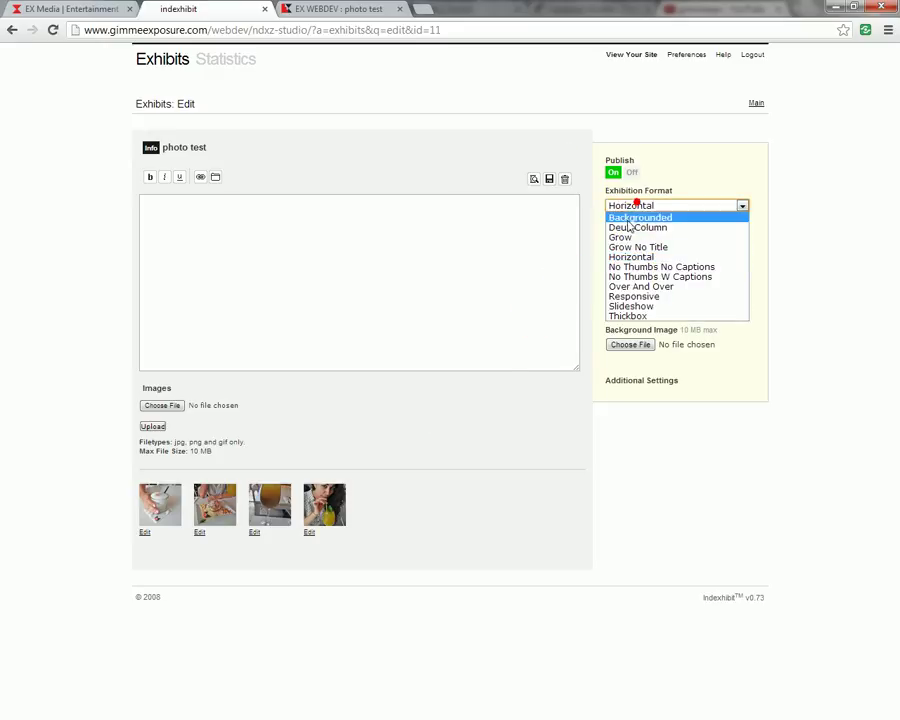
pyautogui.click(624, 238)
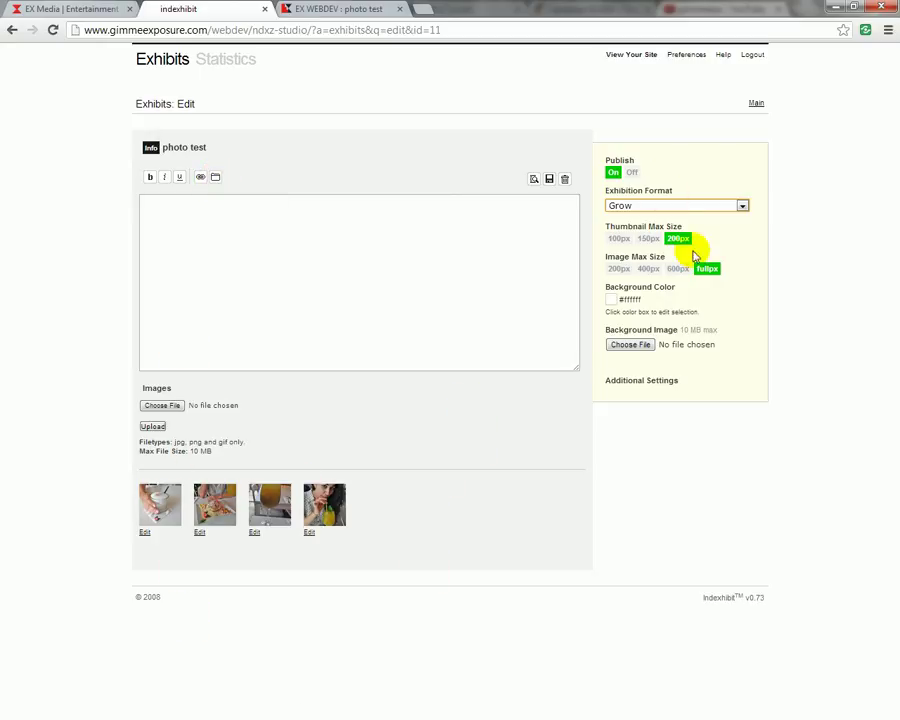
# - Upload ex-favicon.png from the 2013 site folder inside EX through the exhibit's Files Manager
pyautogui.click(215, 178)
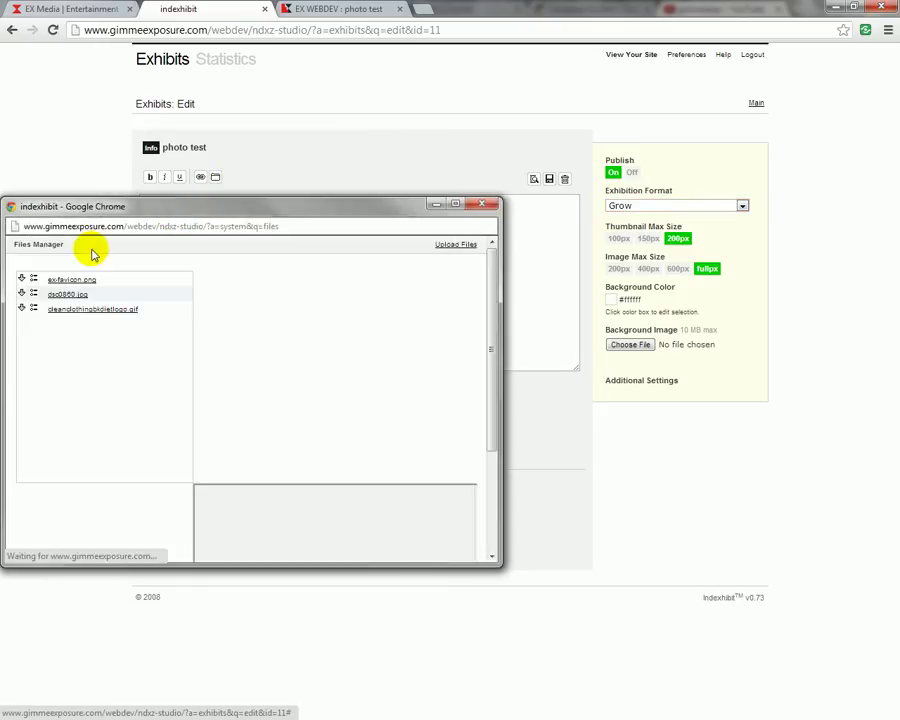
pyautogui.moveTo(128, 209); pyautogui.dragTo(237, 187)
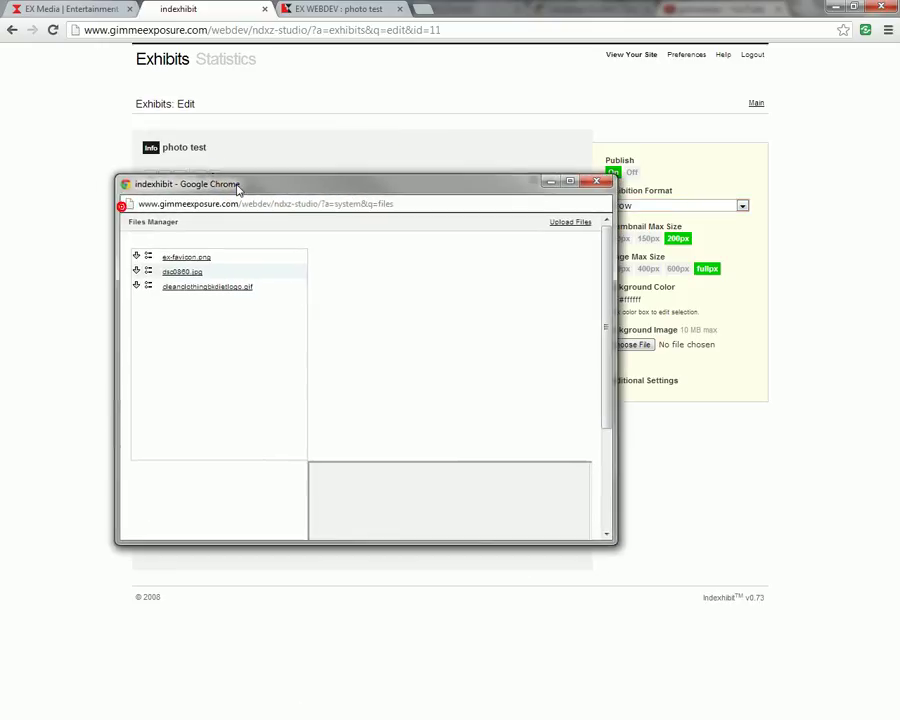
pyautogui.click(559, 223)
pyautogui.click(276, 268)
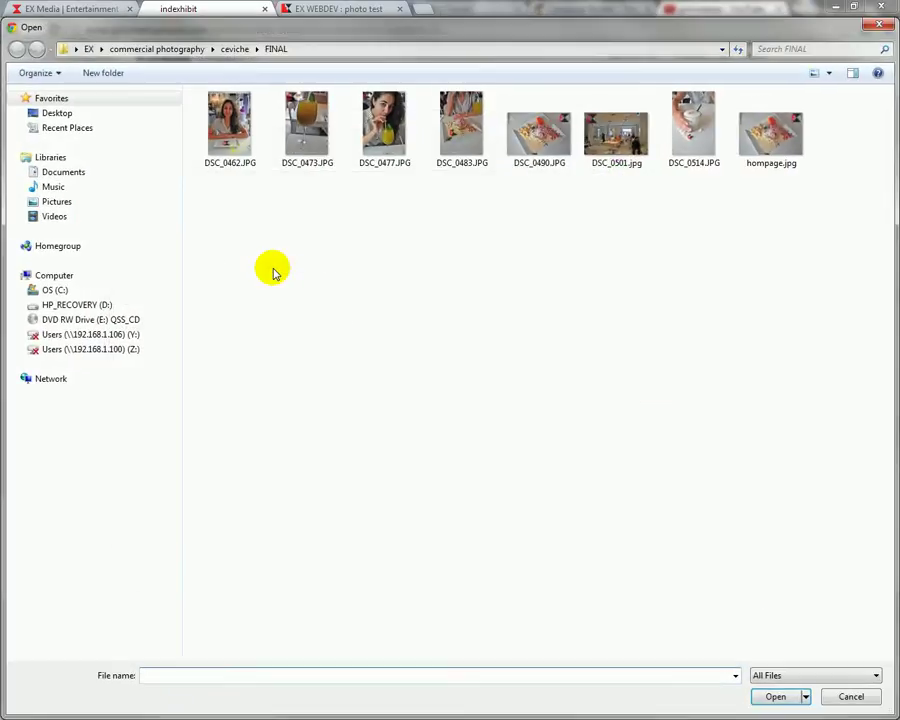
pyautogui.click(89, 47)
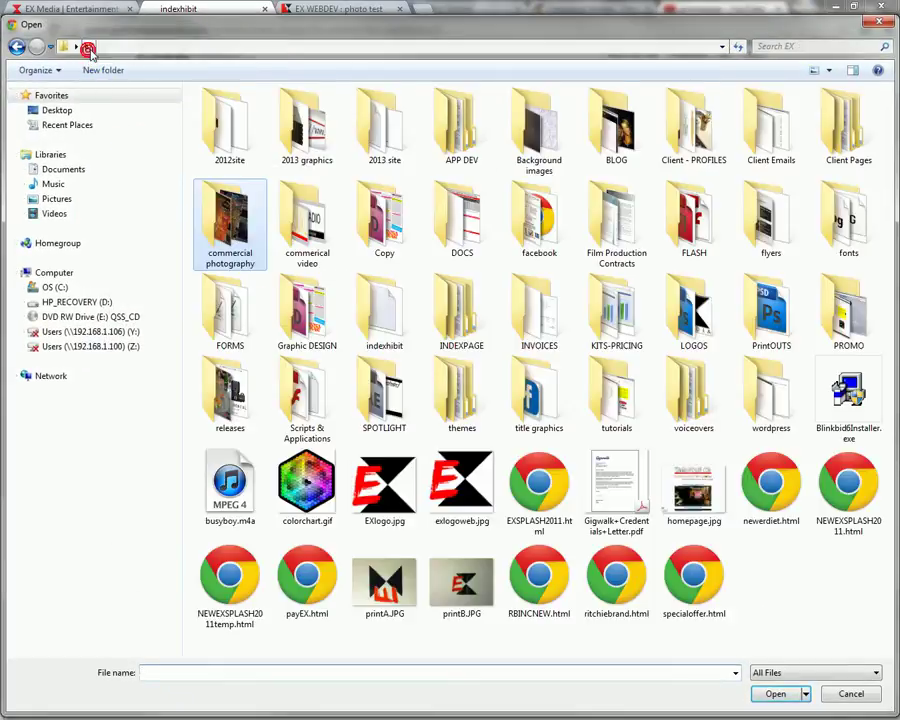
pyautogui.doubleClick(305, 150)
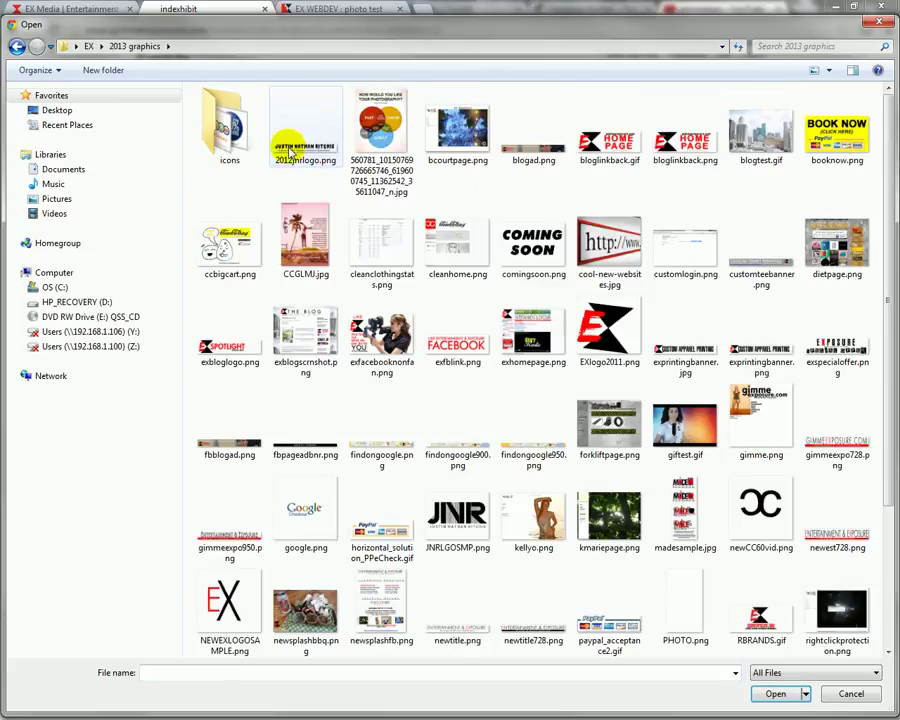
pyautogui.click(88, 46)
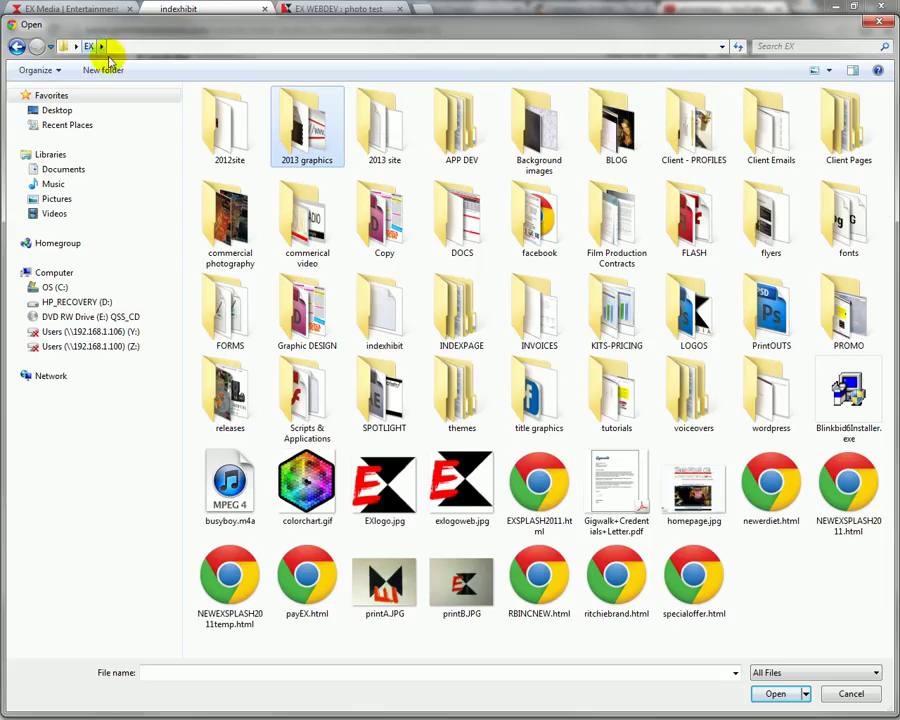
pyautogui.doubleClick(393, 148)
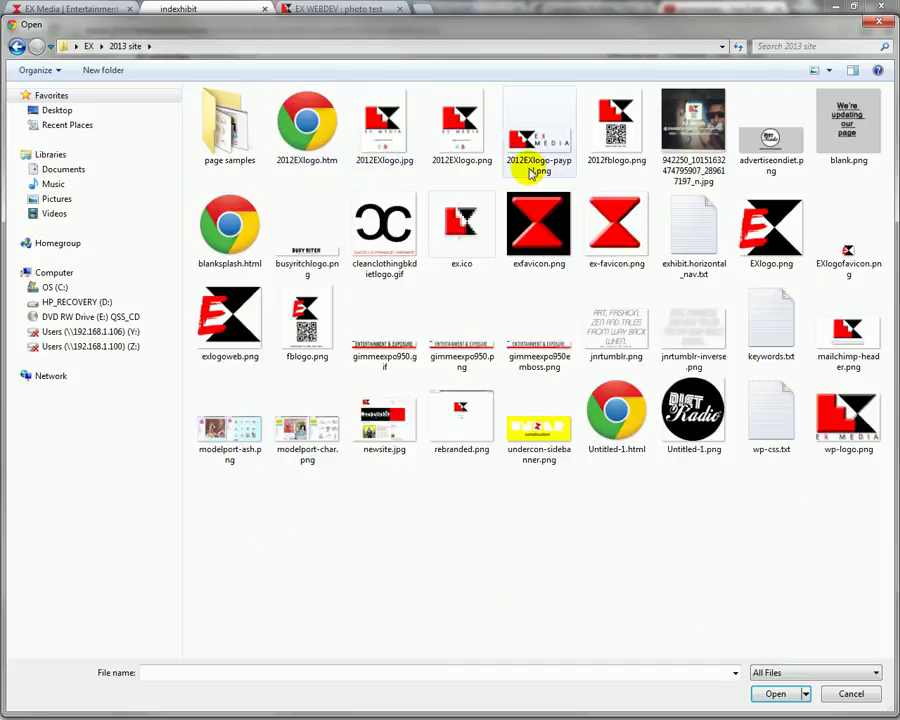
pyautogui.doubleClick(608, 234)
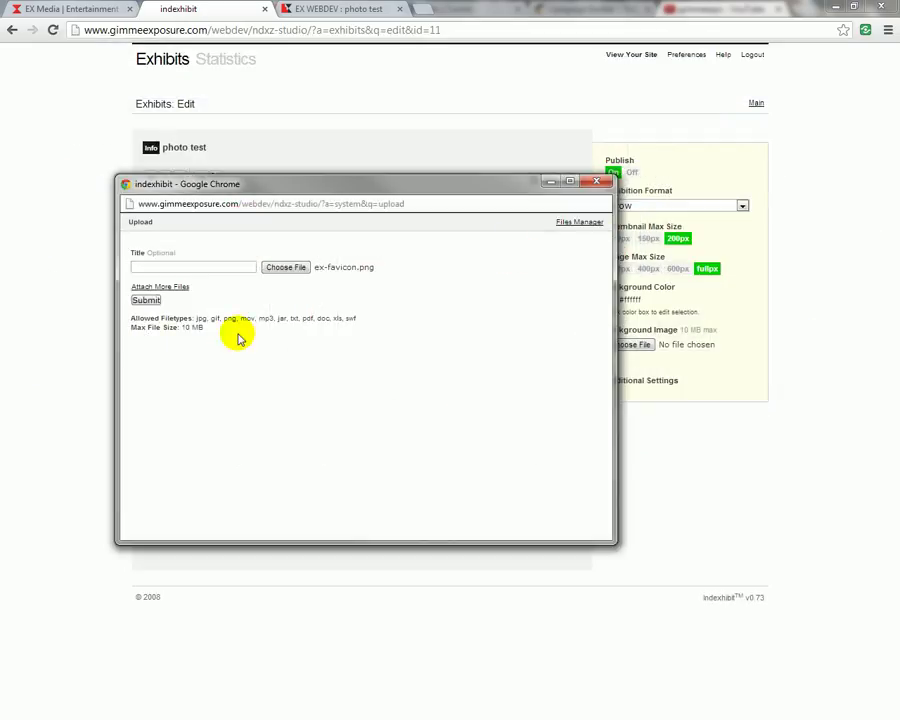
pyautogui.click(143, 300)
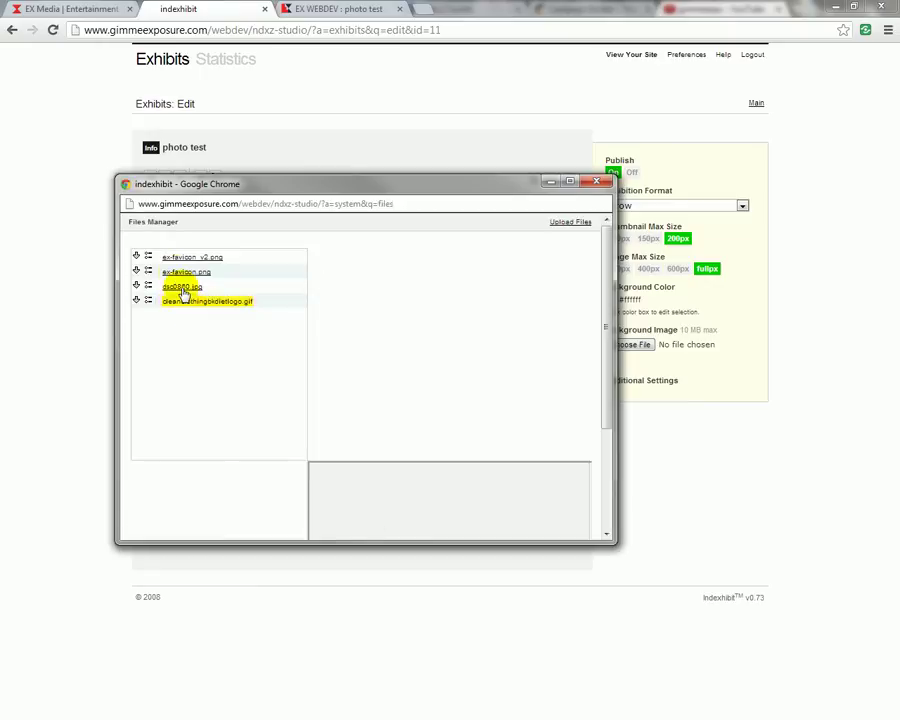
# - Set both the width and height of ex-favicon_v2.png to 150 and update its file information
pyautogui.click(208, 261)
pyautogui.scroll(-2, 410, 442)
pyautogui.scroll(2, 406, 434)
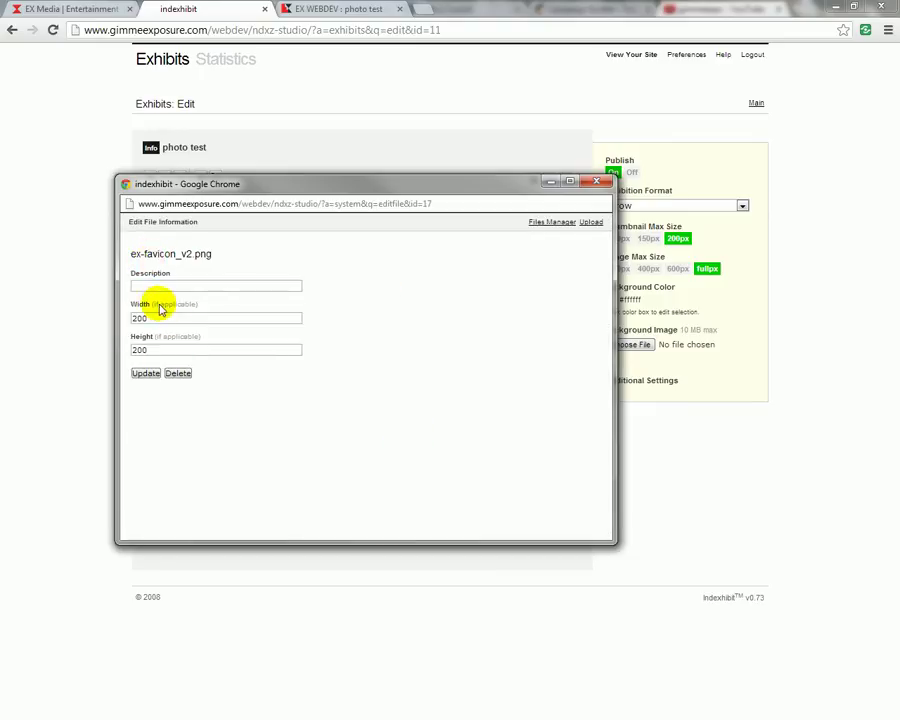
pyautogui.moveTo(155, 349); pyautogui.dragTo(124, 348)
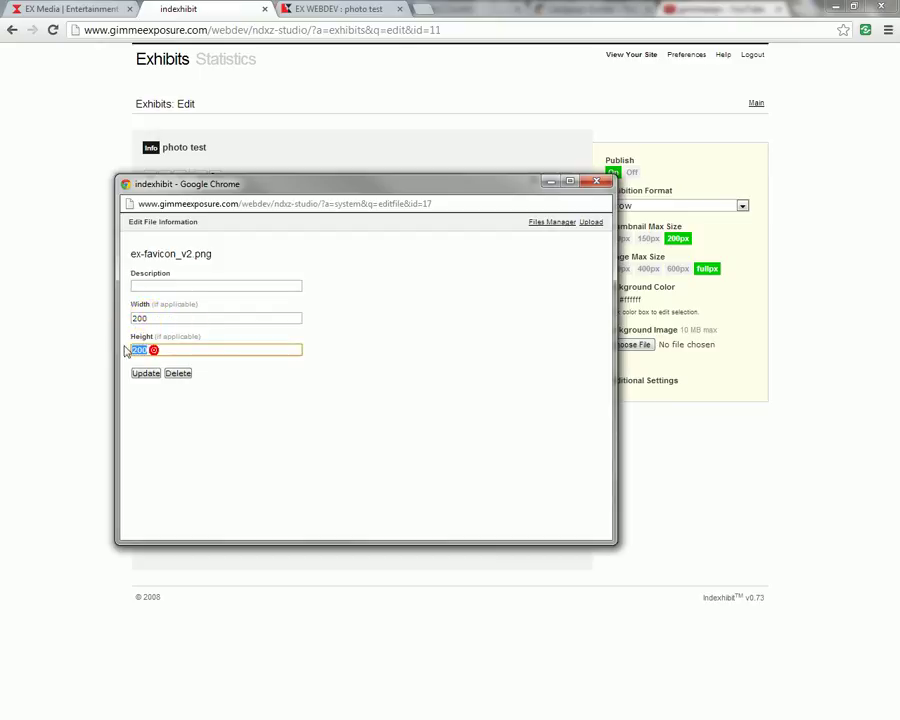
pyautogui.write('150')
pyautogui.moveTo(170, 317); pyautogui.dragTo(44, 344)
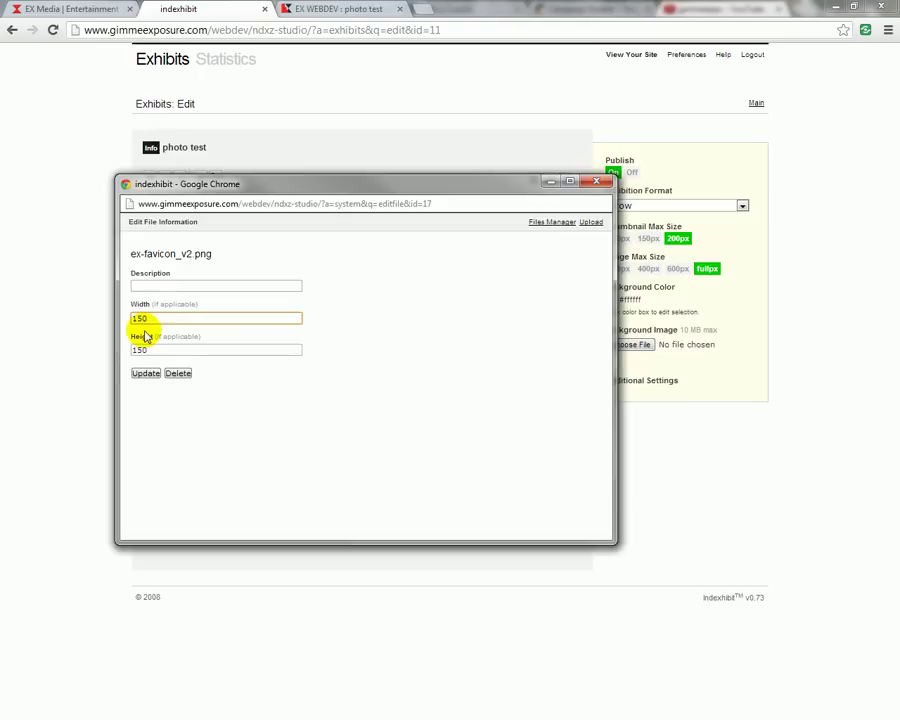
pyautogui.click(146, 373)
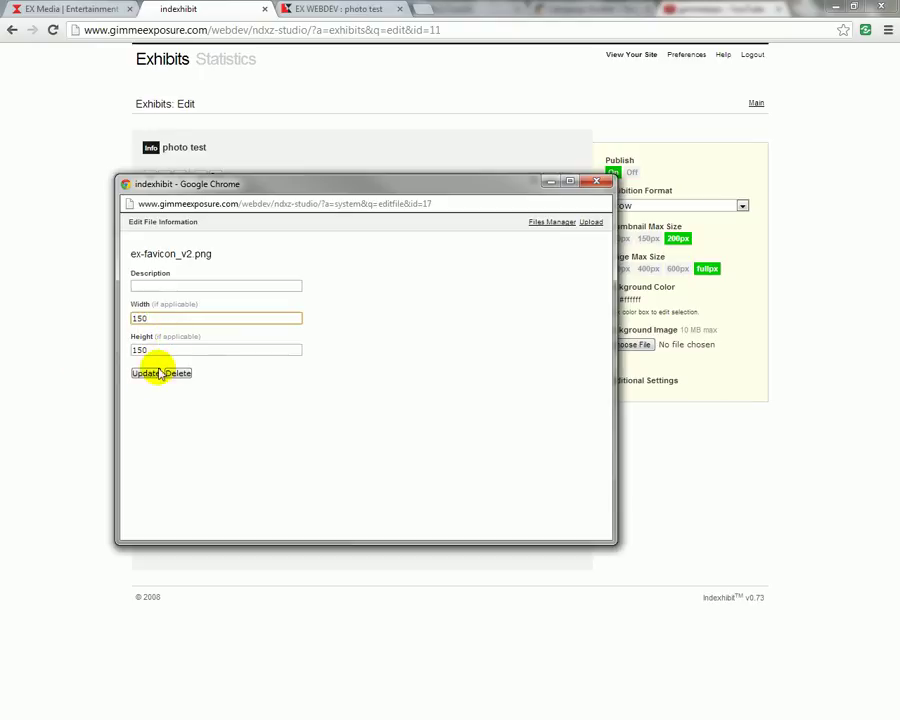
# - Insert ex-favicon_v2.png into the photo test exhibit's text, save the exhibit, and reload its live page
pyautogui.click(551, 223)
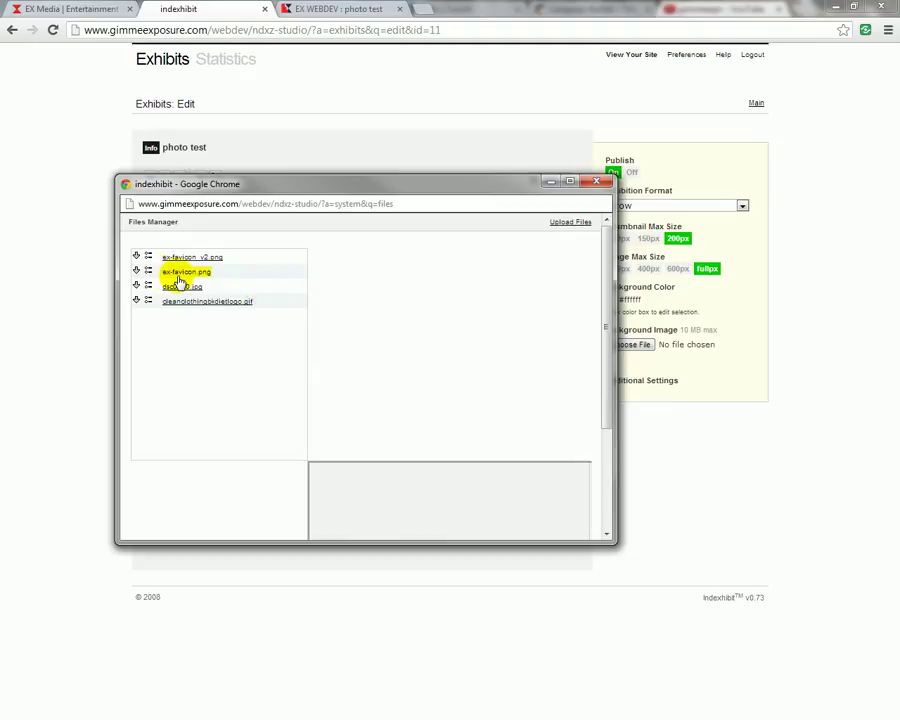
pyautogui.click(138, 257)
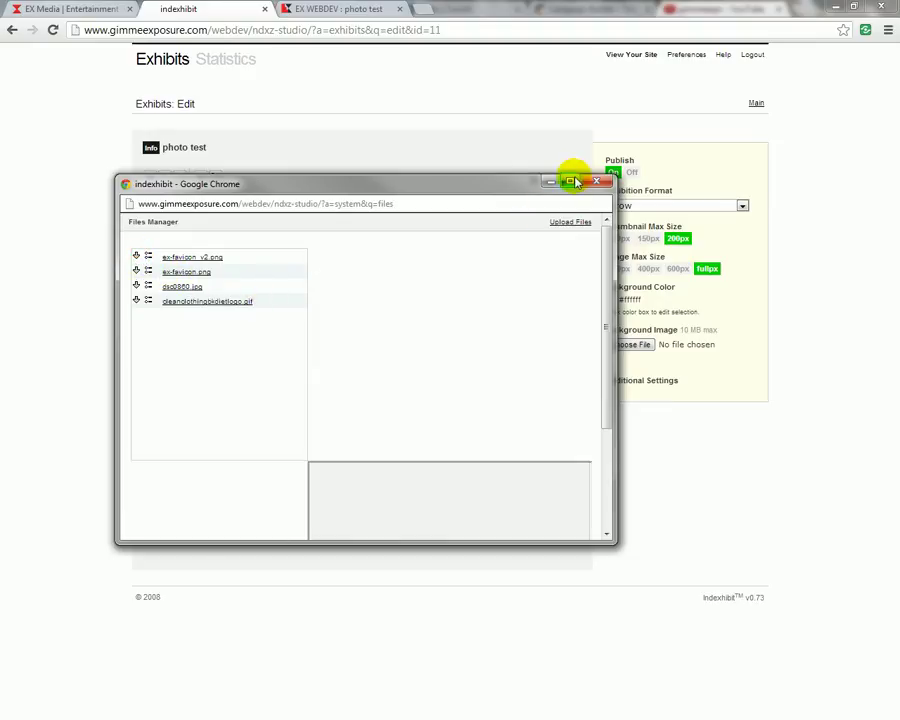
pyautogui.click(596, 181)
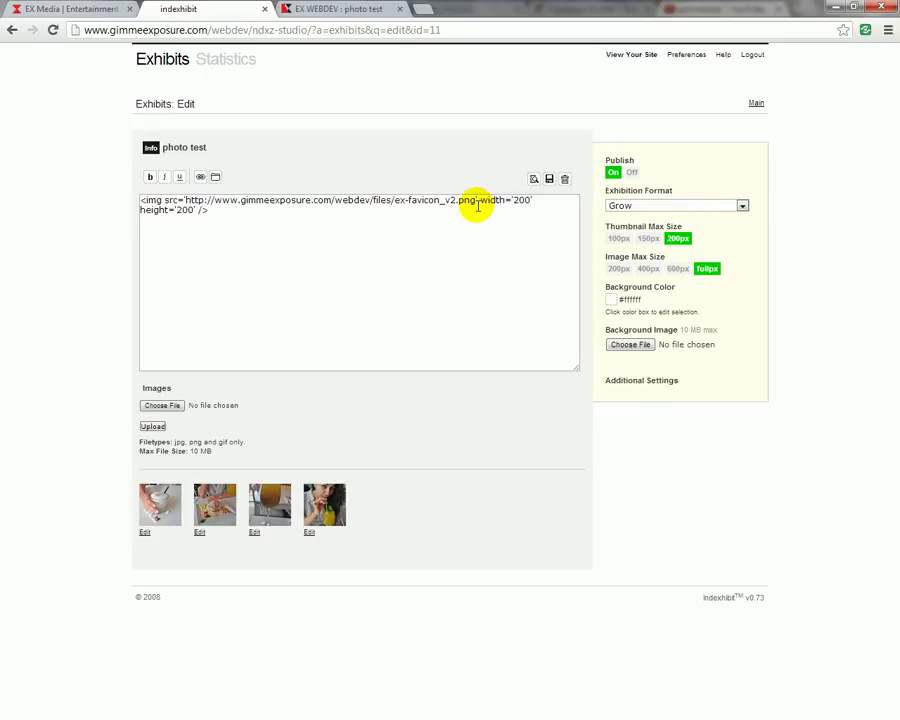
pyautogui.tripleClick(251, 213)
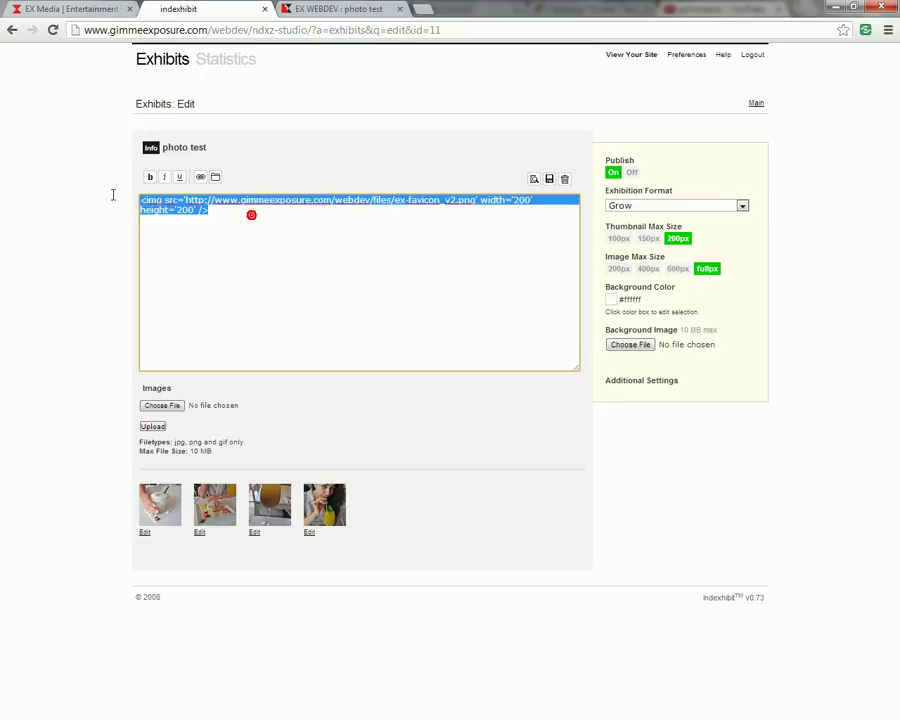
pyautogui.click(549, 179)
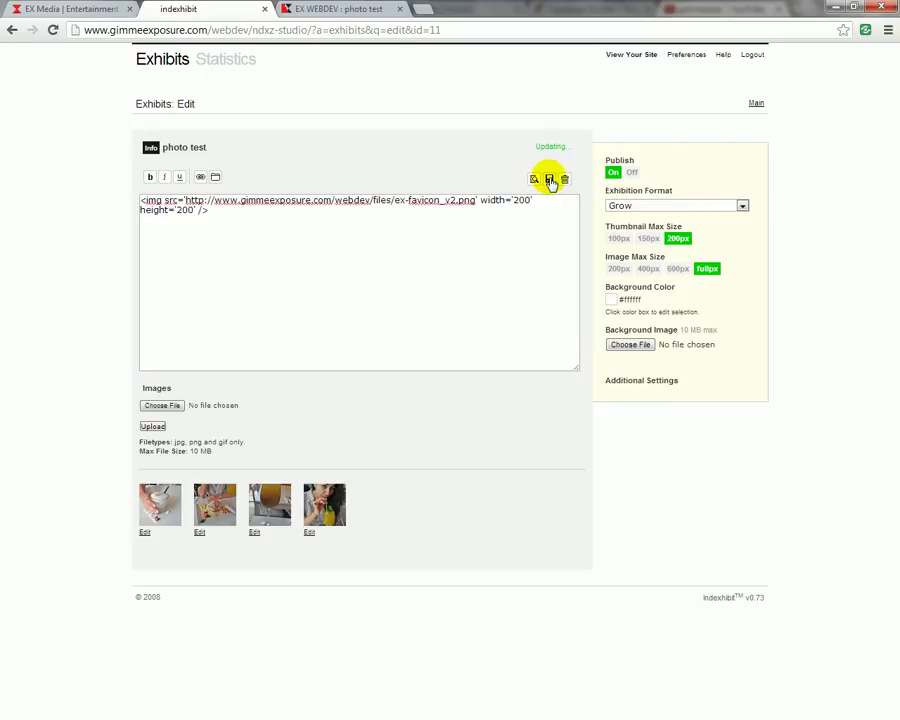
pyautogui.click(52, 29)
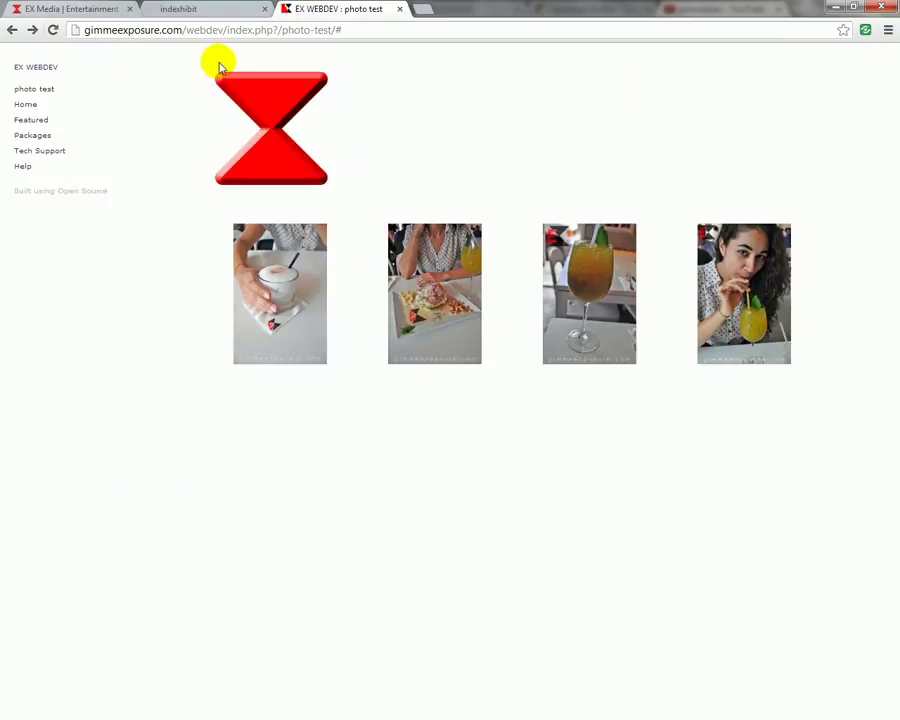
# - Add "asdfasdfadsfasd" before the image code and "sdfasdfadsfa" after it, then check the reloaded live page and return to the editor
pyautogui.click(200, 8)
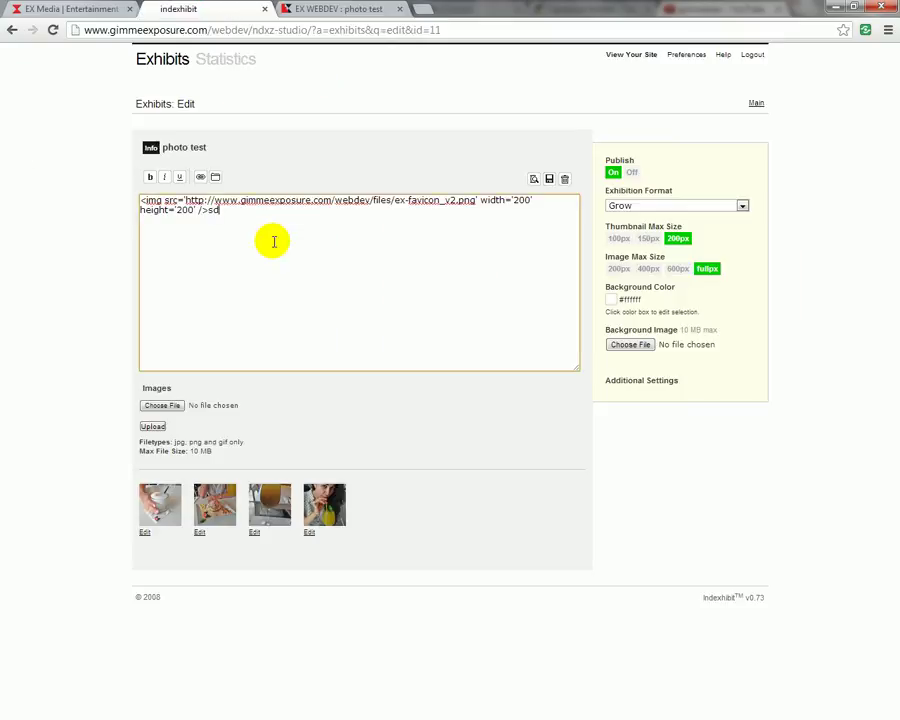
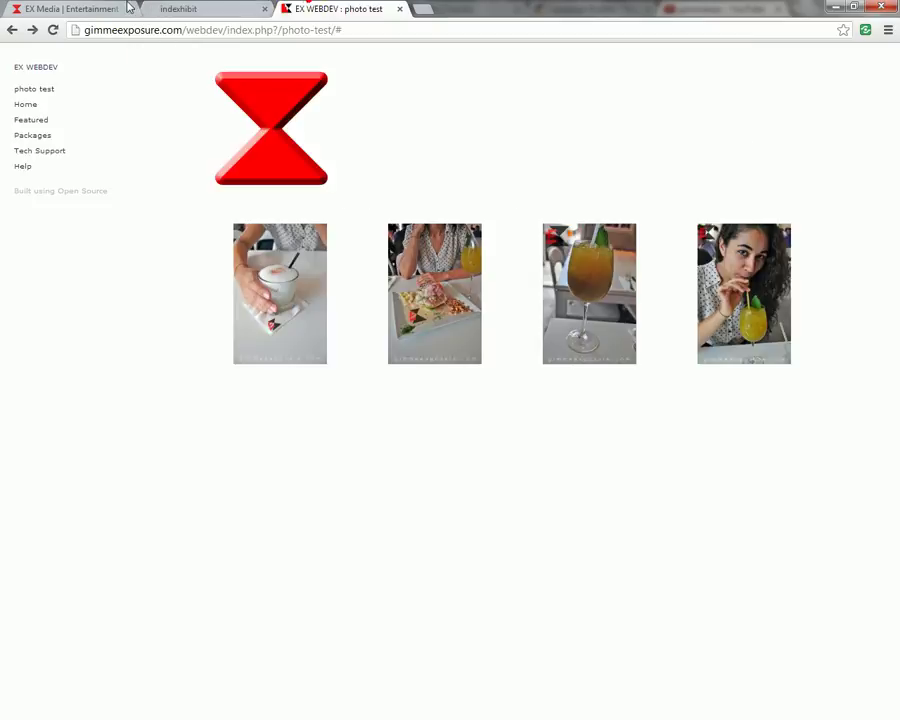
pyautogui.click(53, 29)
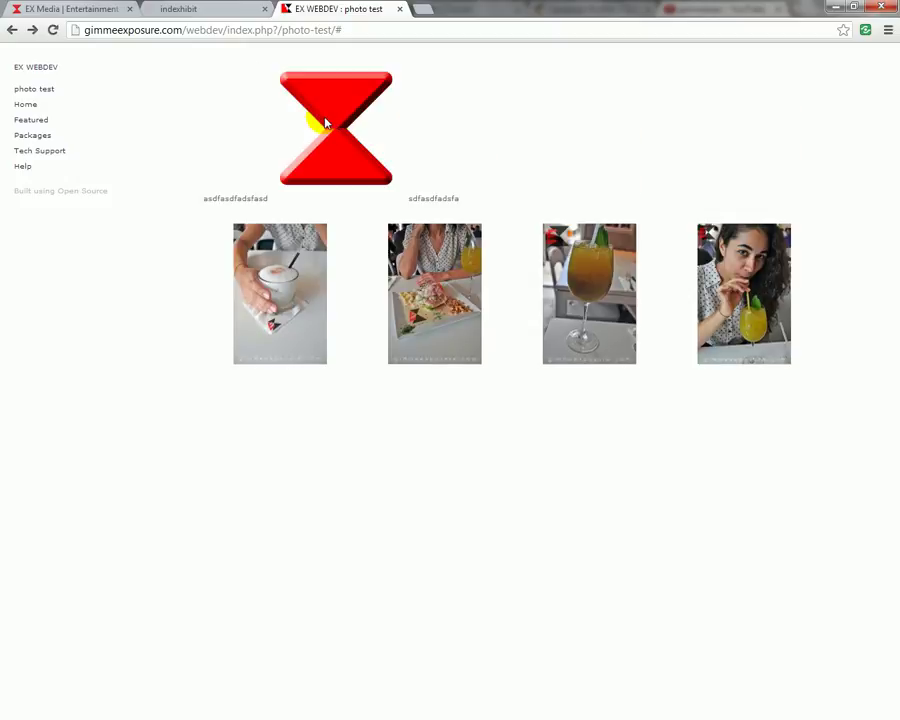
pyautogui.click(218, 7)
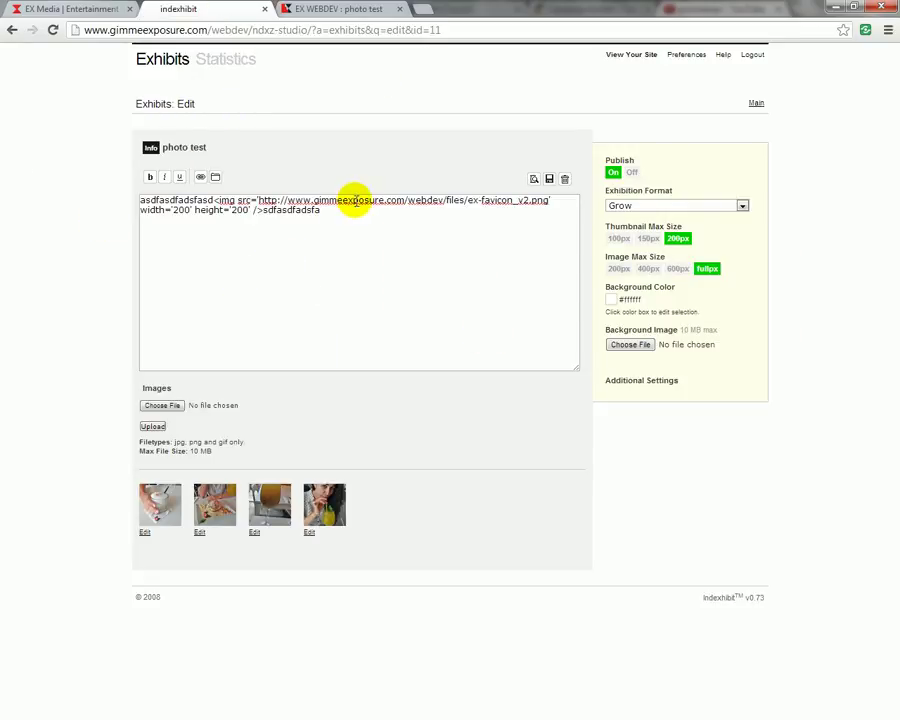
# - Clear the photo test exhibit's text, insert only the ex-favicon_v2.png image code from the Files Manager, and cut that code out
pyautogui.moveTo(318, 210); pyautogui.dragTo(66, 194)
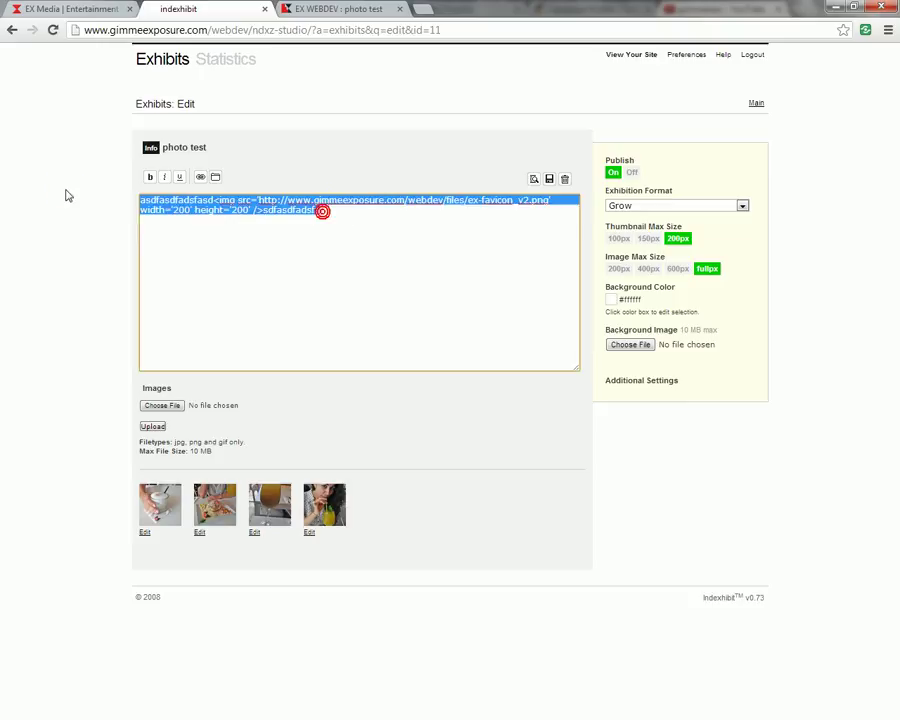
pyautogui.press('BackSpace')
pyautogui.click(215, 177)
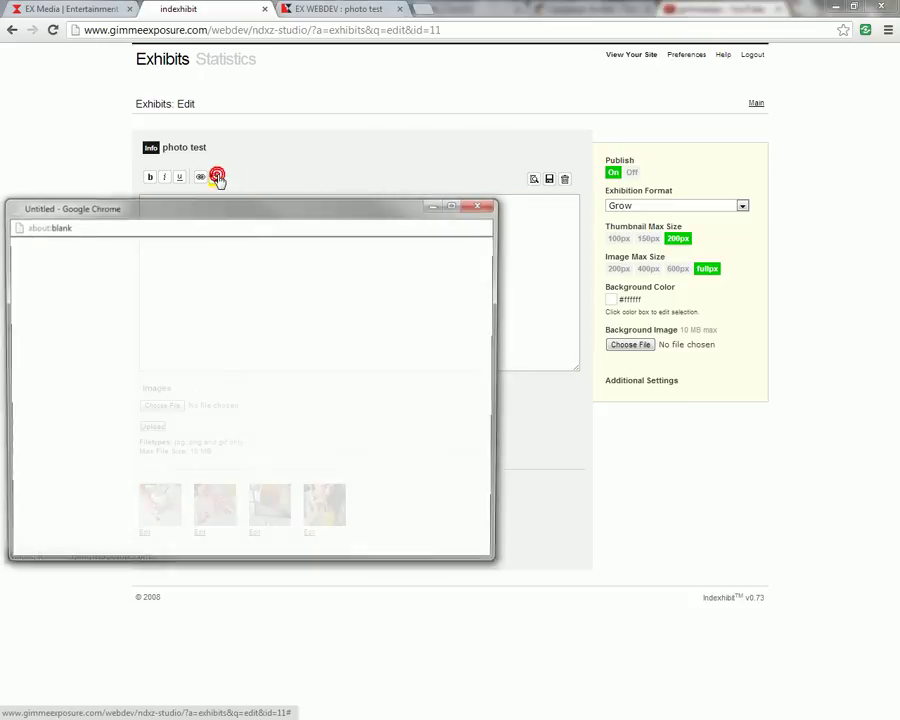
pyautogui.click(22, 279)
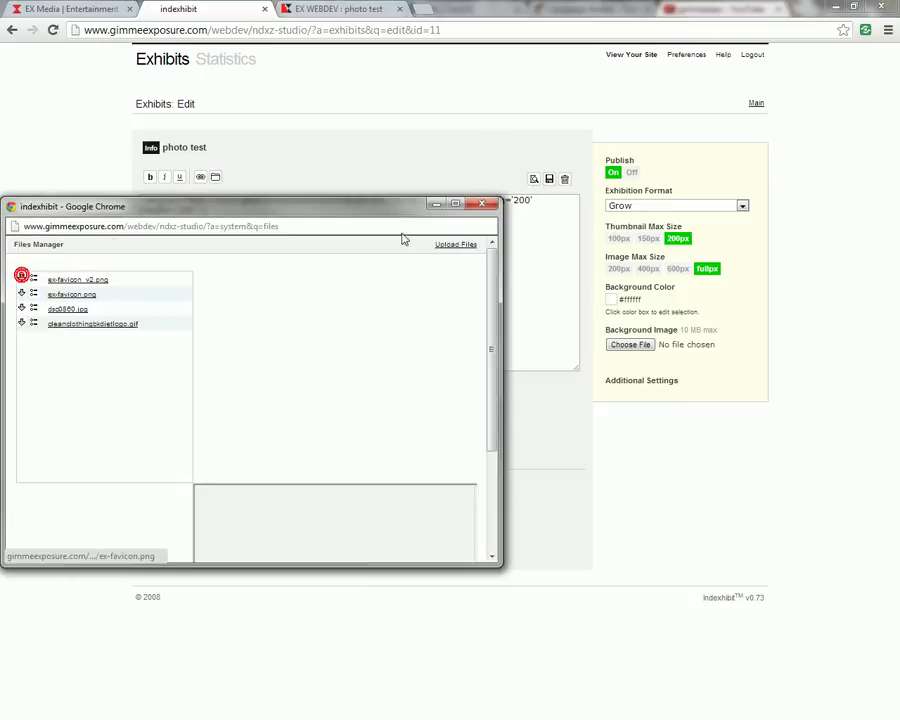
pyautogui.click(482, 203)
pyautogui.moveTo(305, 220); pyautogui.dragTo(131, 202)
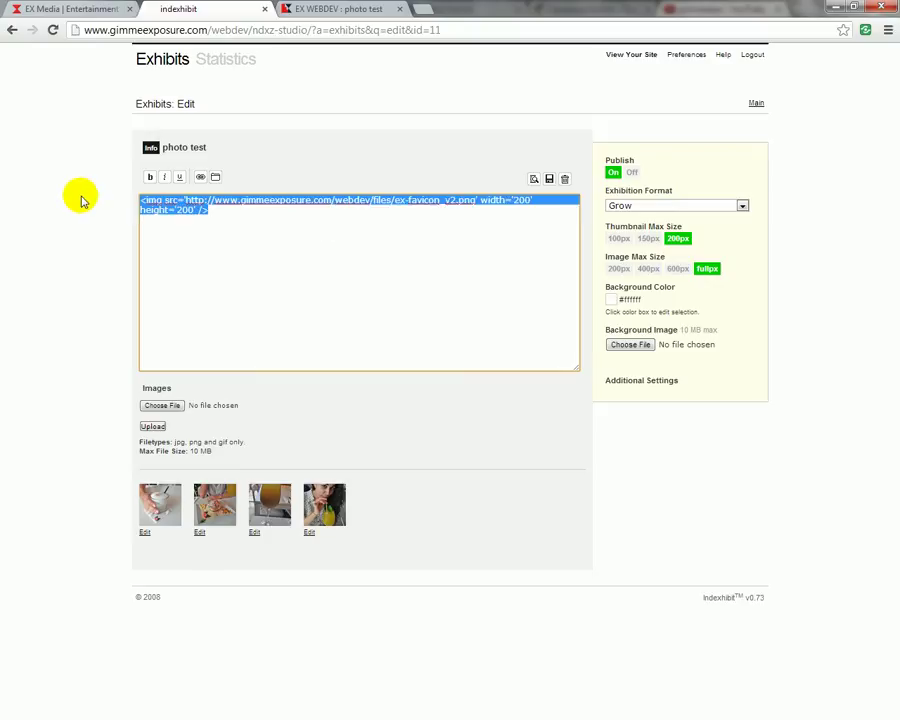
pyautogui.press('BackSpace')
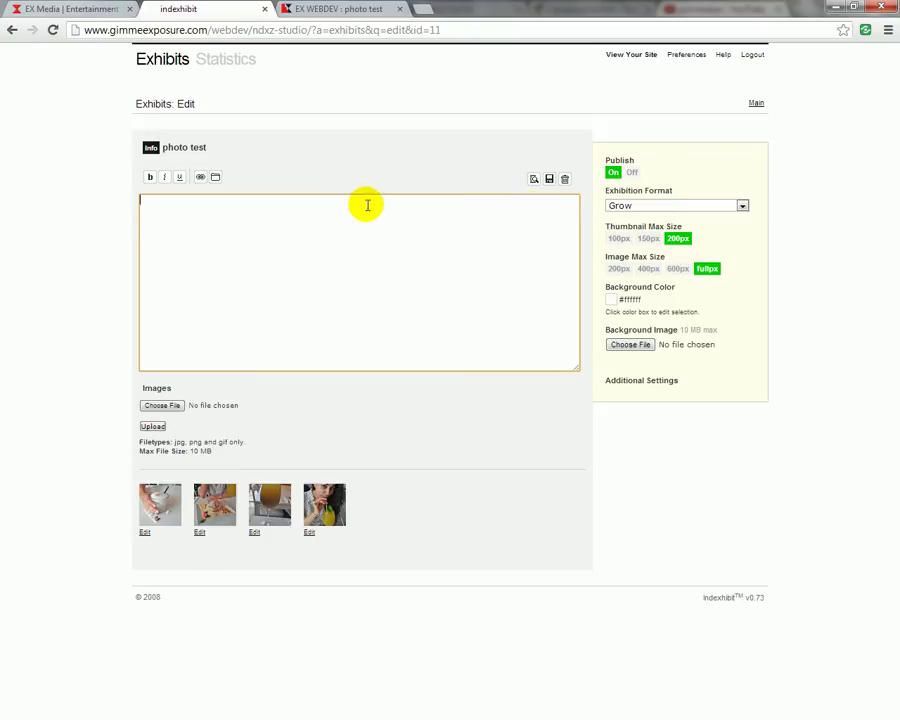
# - Save the photo test exhibit with its text emptied, reload its live page, and return to the editor
pyautogui.click(217, 182)
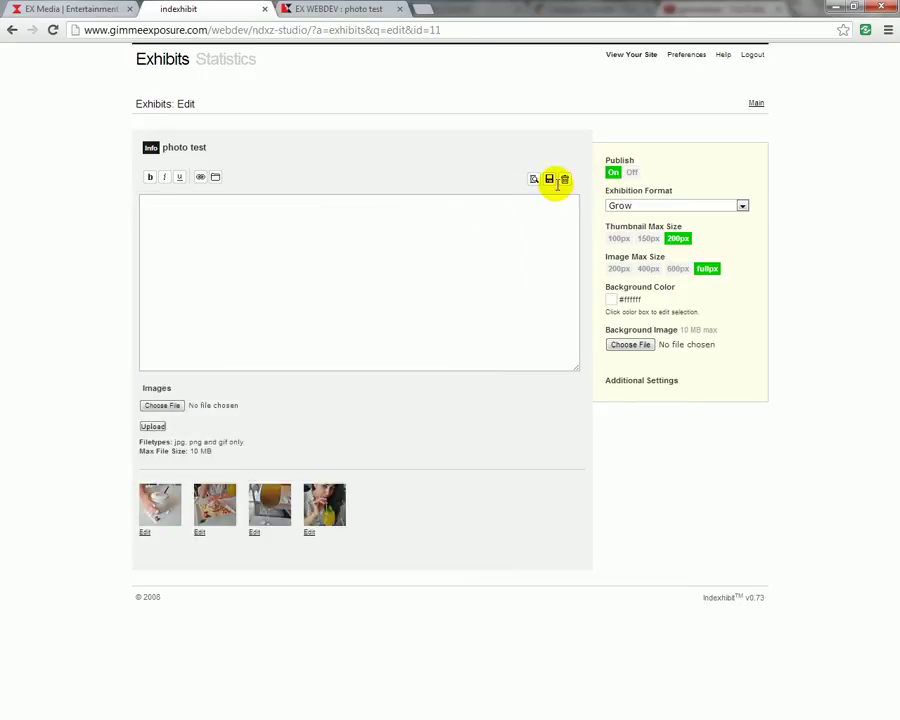
pyautogui.click(549, 178)
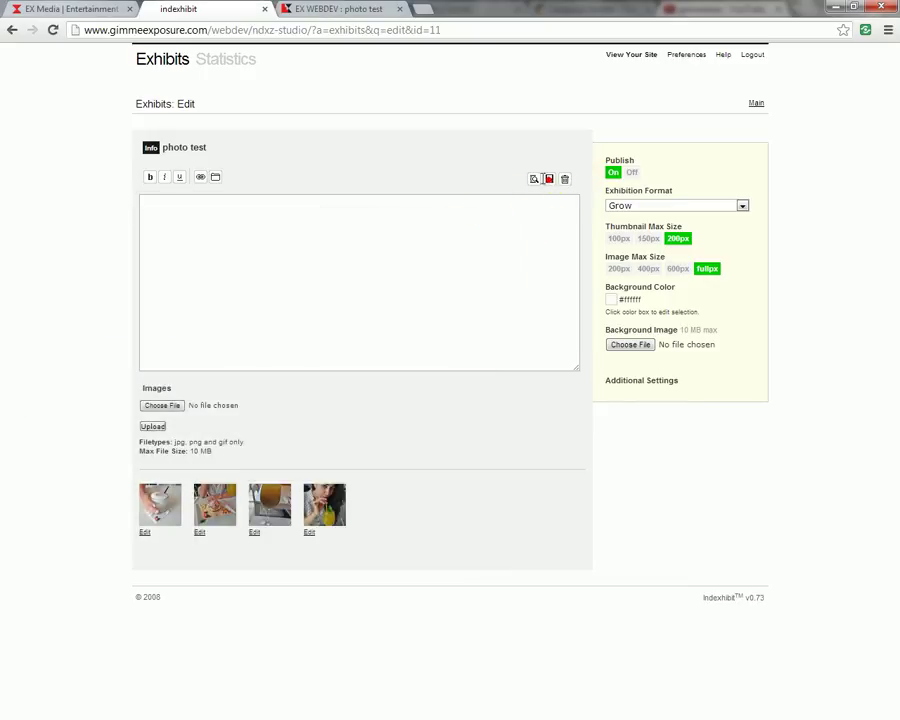
pyautogui.click(335, 8)
pyautogui.click(52, 30)
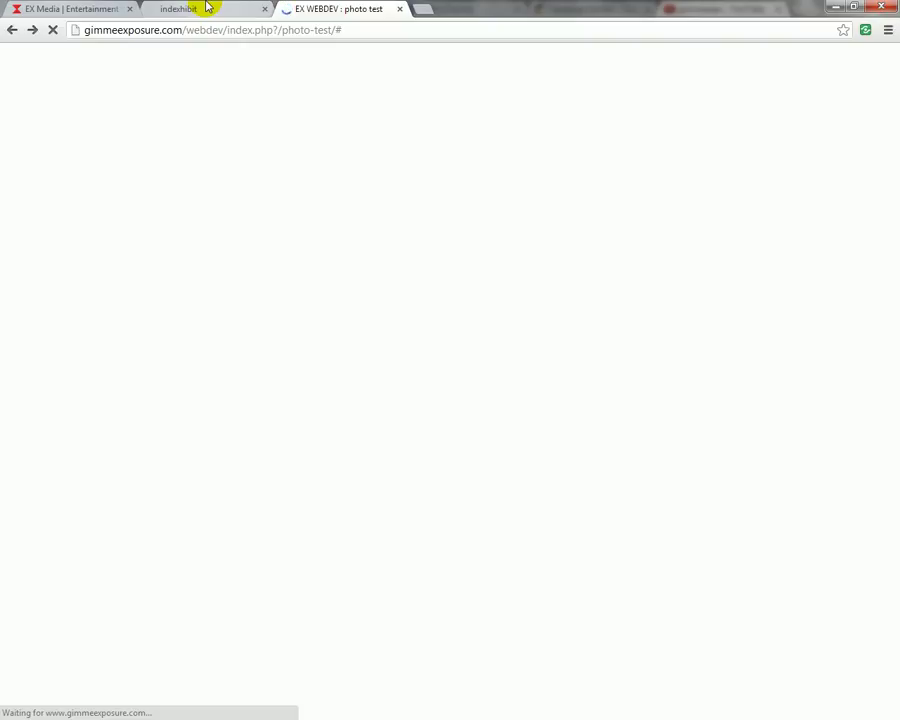
pyautogui.click(205, 6)
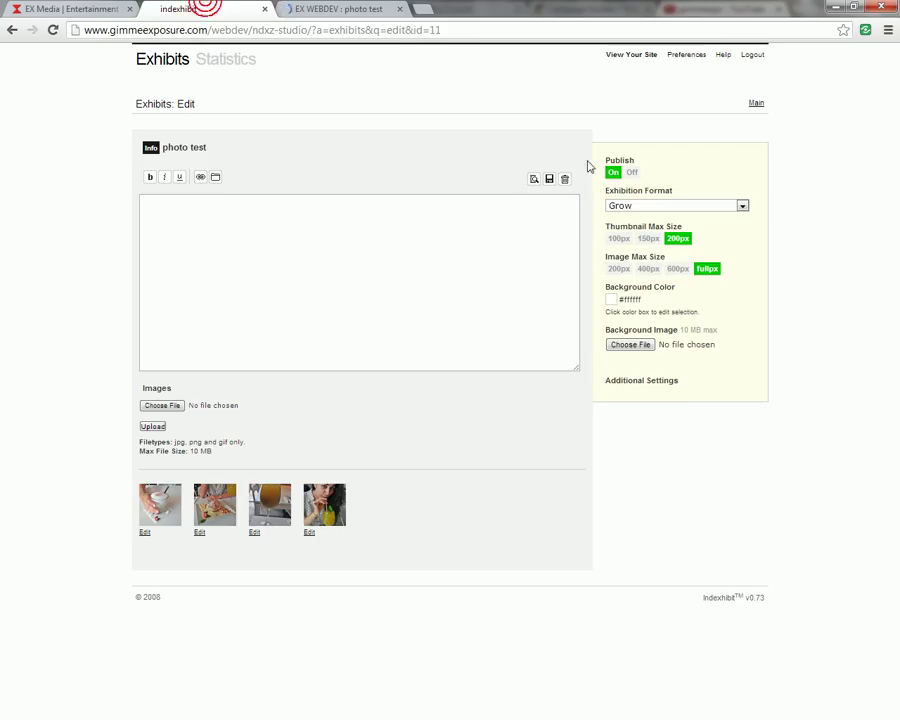
# - In the exhibits settings, add the ex-favicon_v2.png image code with width and height 200 after the Pre-Nav Text link and update
pyautogui.click(757, 104)
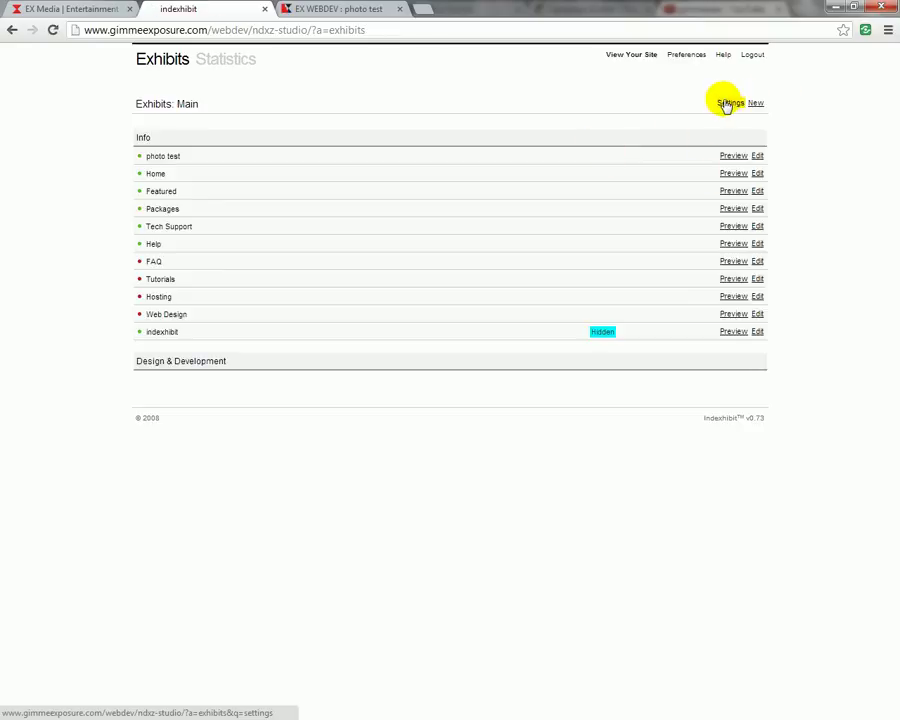
pyautogui.click(727, 104)
pyautogui.click(449, 197)
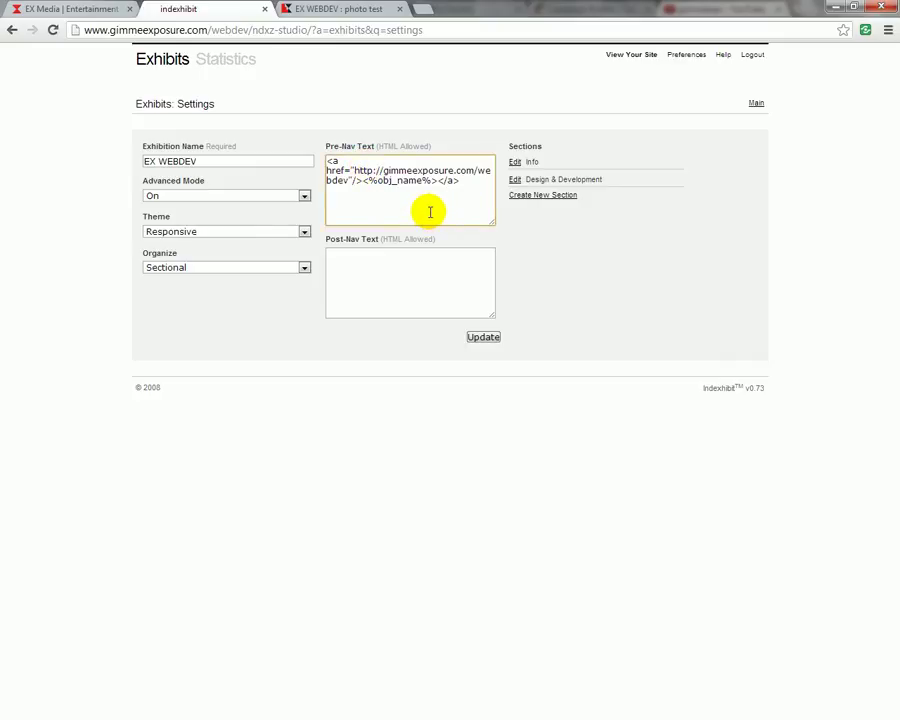
pyautogui.write('<img src="http://www.gimmeexposure.com/webdev/files/ex-favicon_v2.png" width=\'200\' height=\'200\' />')
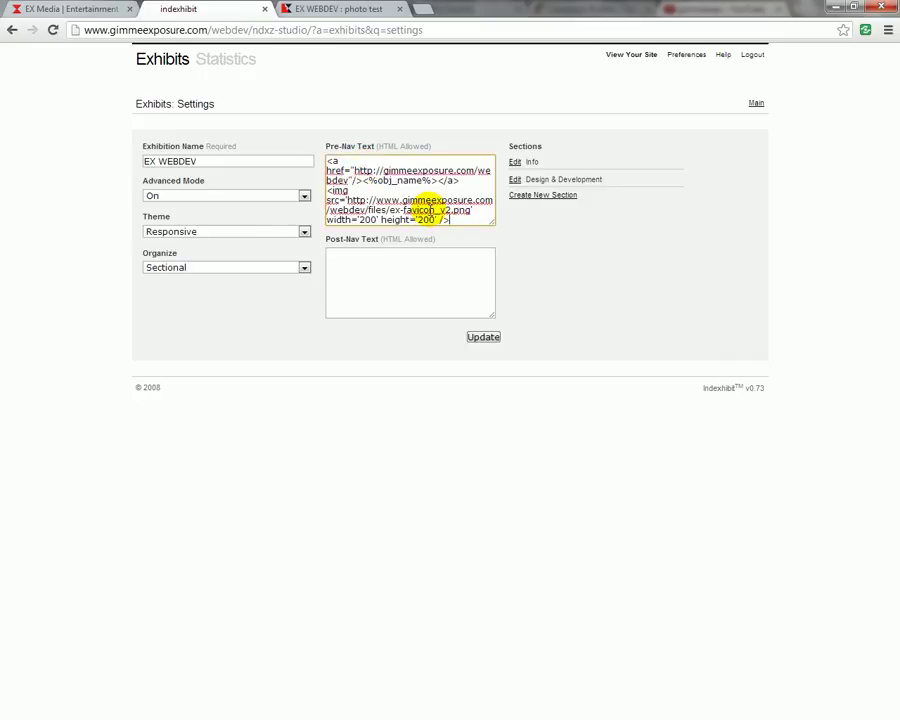
pyautogui.click(482, 337)
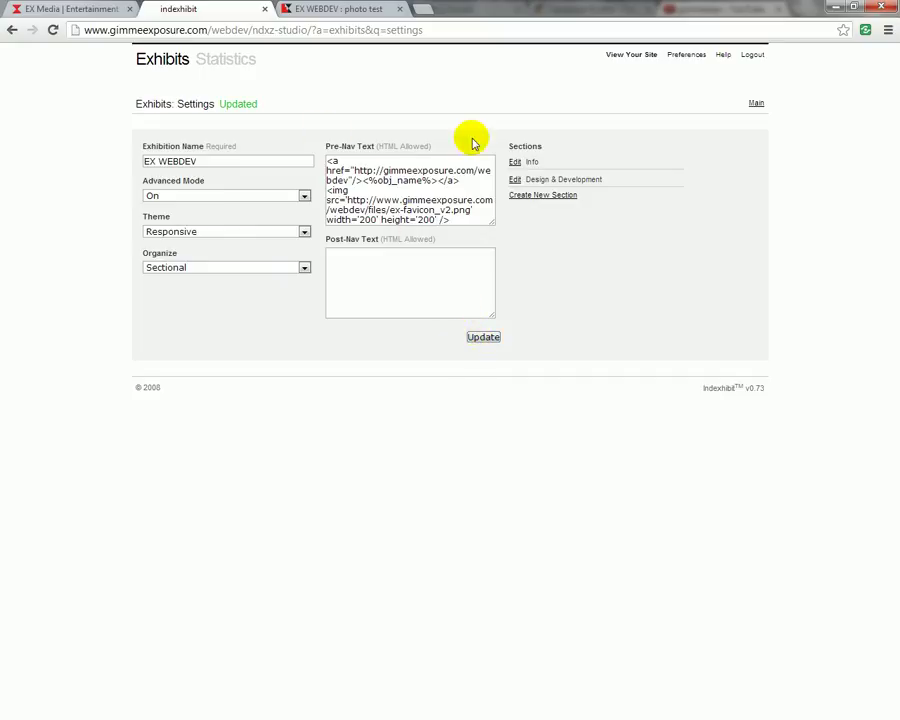
# - Reload the live photo test page and compare its navigation area with the Pre-Nav Text in the exhibits settings
pyautogui.click(340, 9)
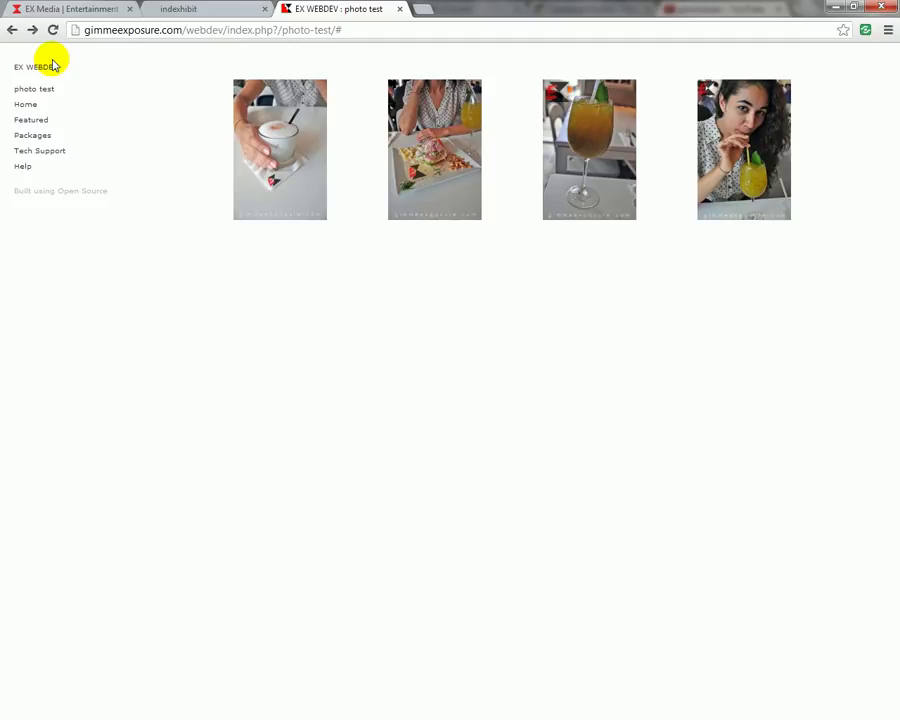
pyautogui.click(188, 8)
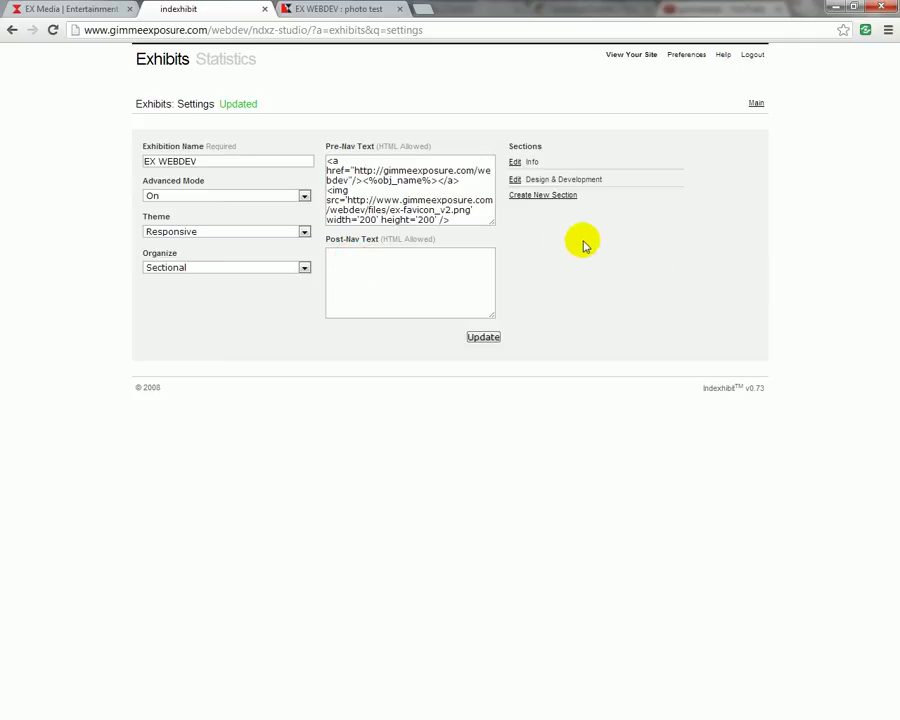
pyautogui.click(305, 9)
pyautogui.click(53, 30)
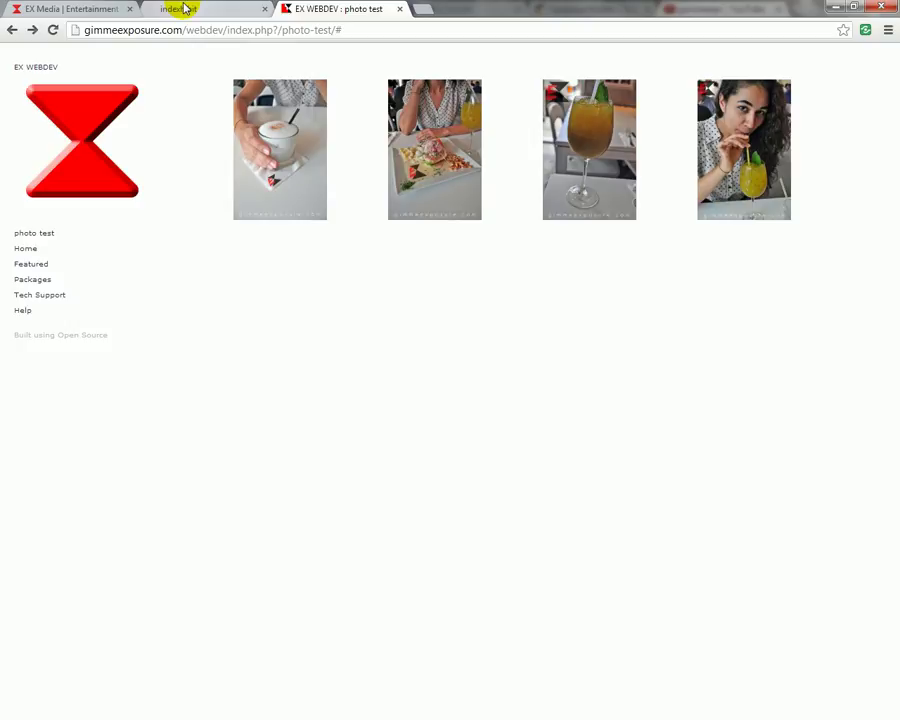
pyautogui.click(185, 9)
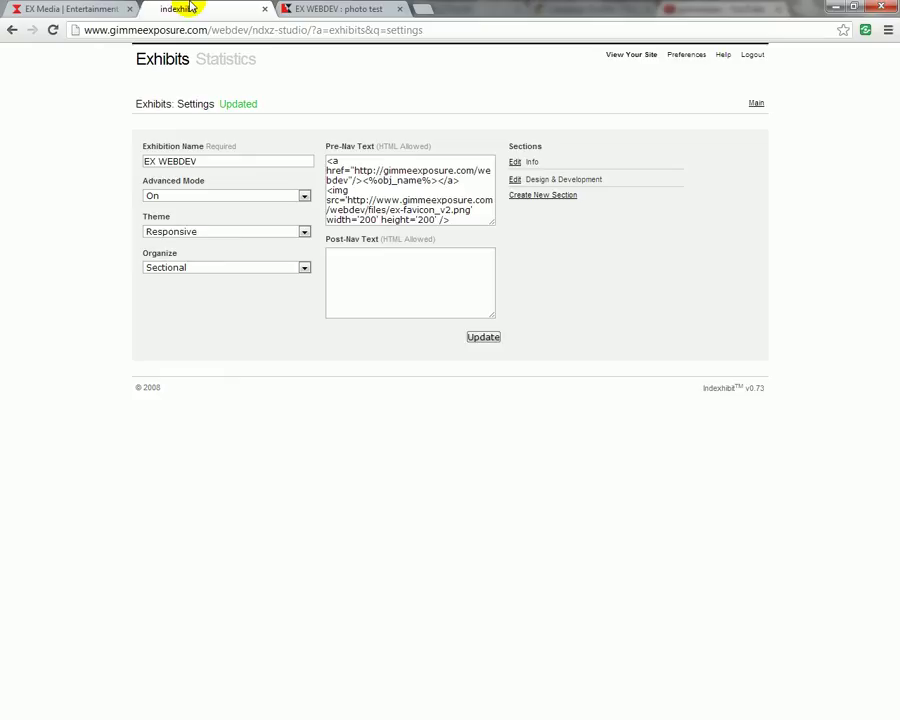
pyautogui.click(320, 9)
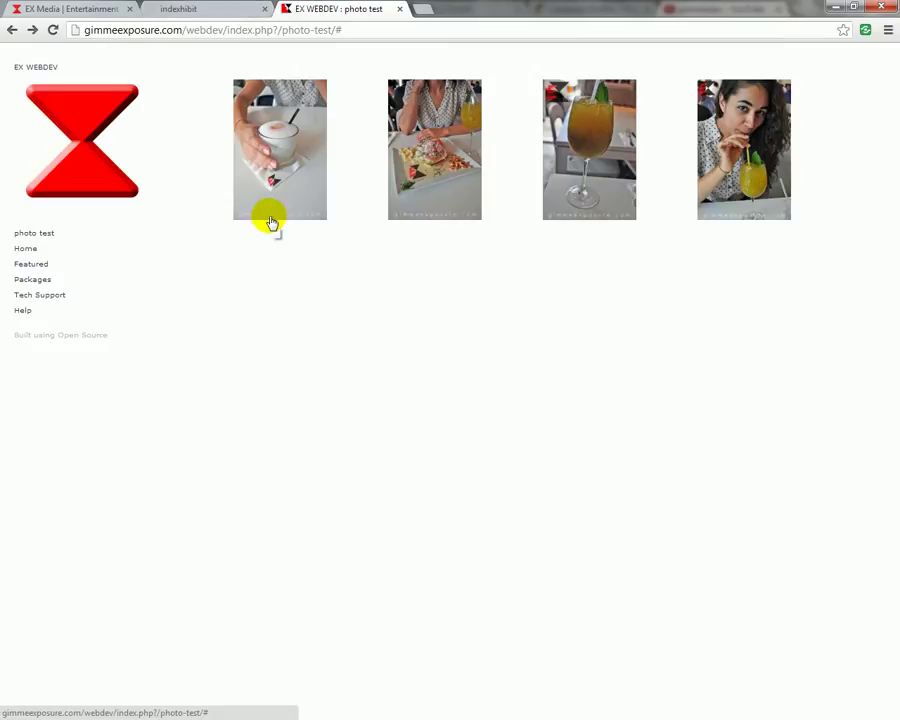